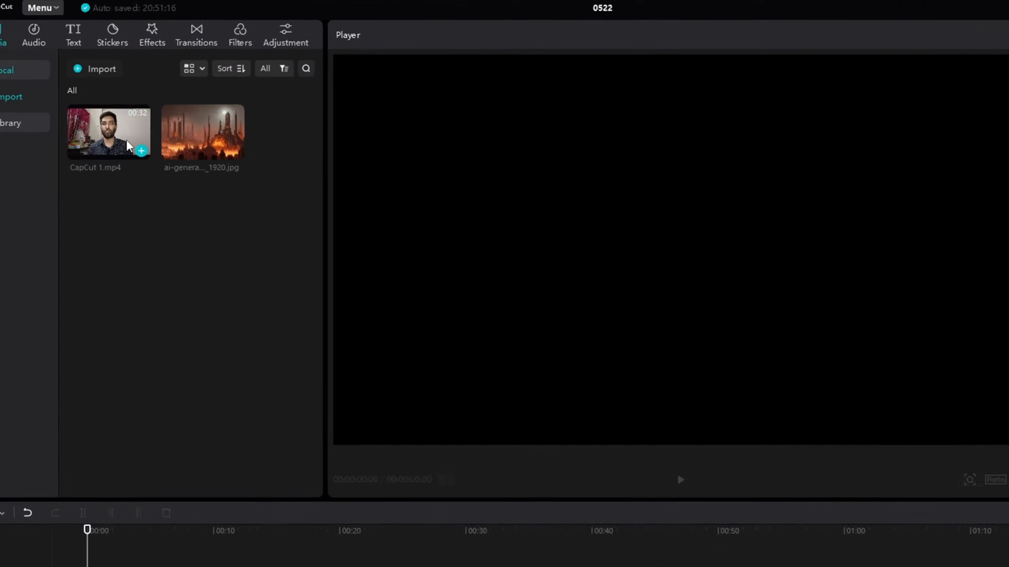
# - Place CapCut 1.mp4 at the start of the timeline and stack a copy of it on the track above
pyautogui.moveTo(109, 105); pyautogui.dragTo(111, 465)
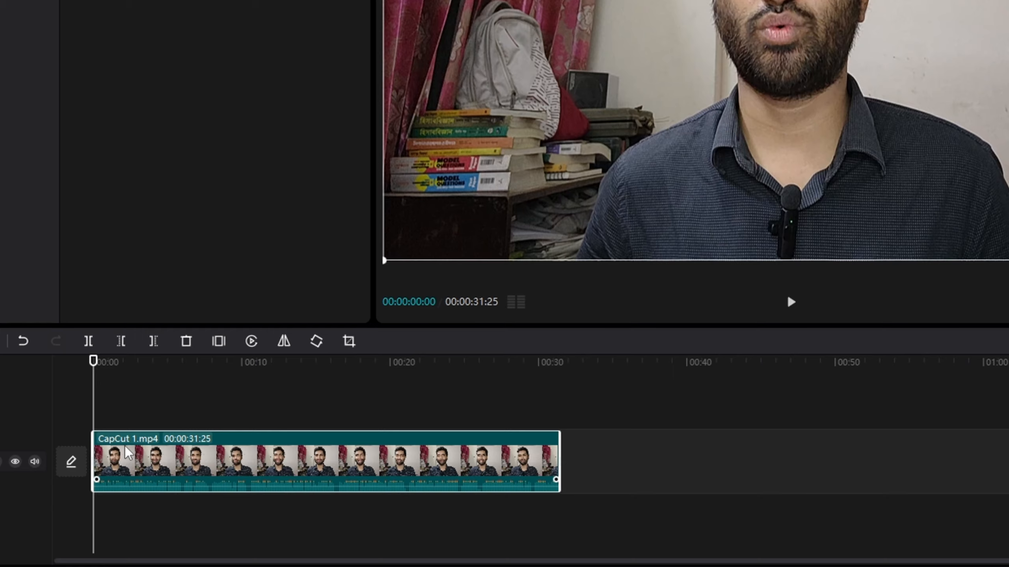
pyautogui.rightClick(127, 453)
pyautogui.click(174, 206)
pyautogui.rightClick(146, 396)
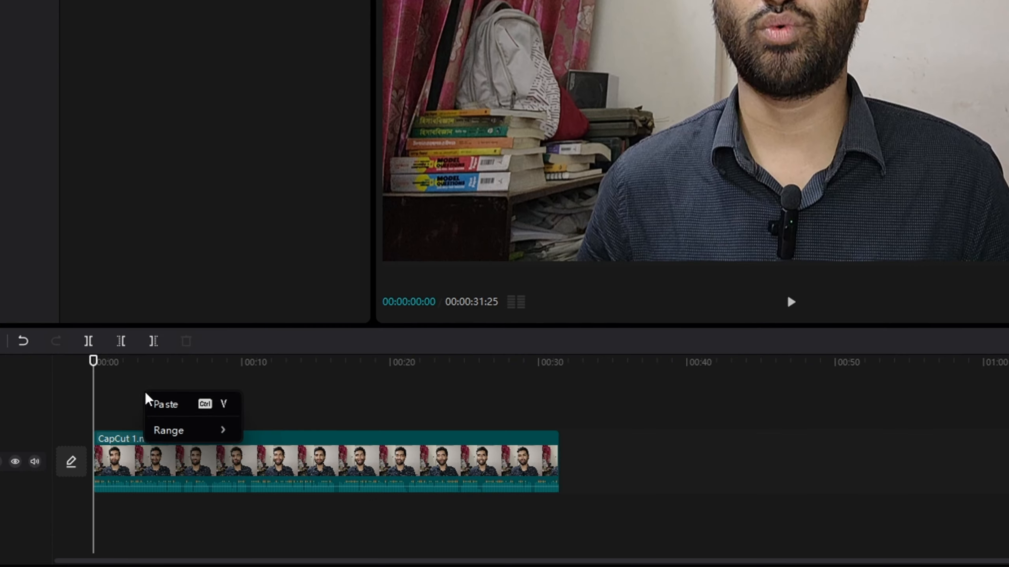
pyautogui.click(164, 409)
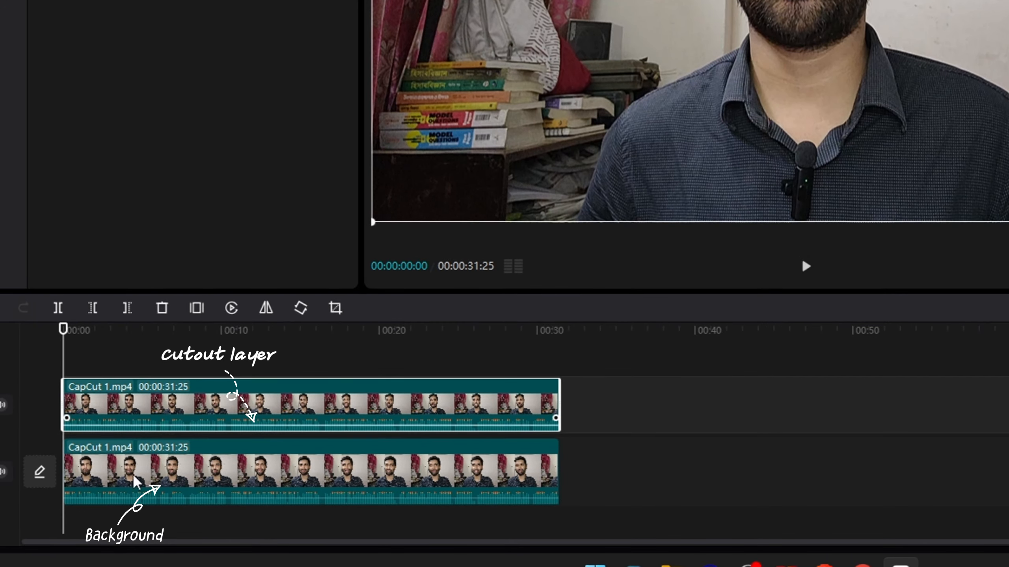
# - Apply the Blur video effect to the lower background clip and briefly play the result
pyautogui.click(145, 471)
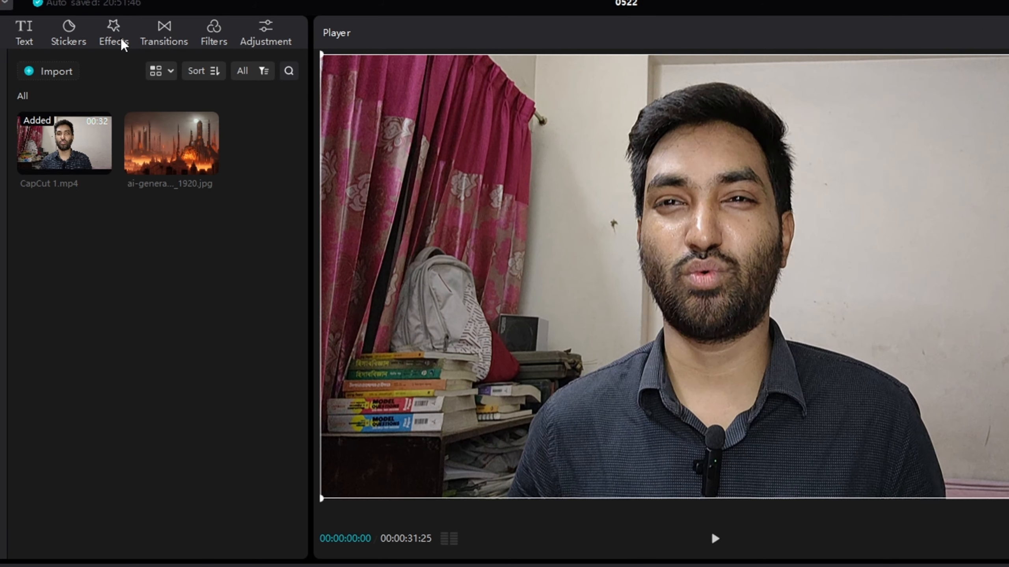
pyautogui.click(115, 38)
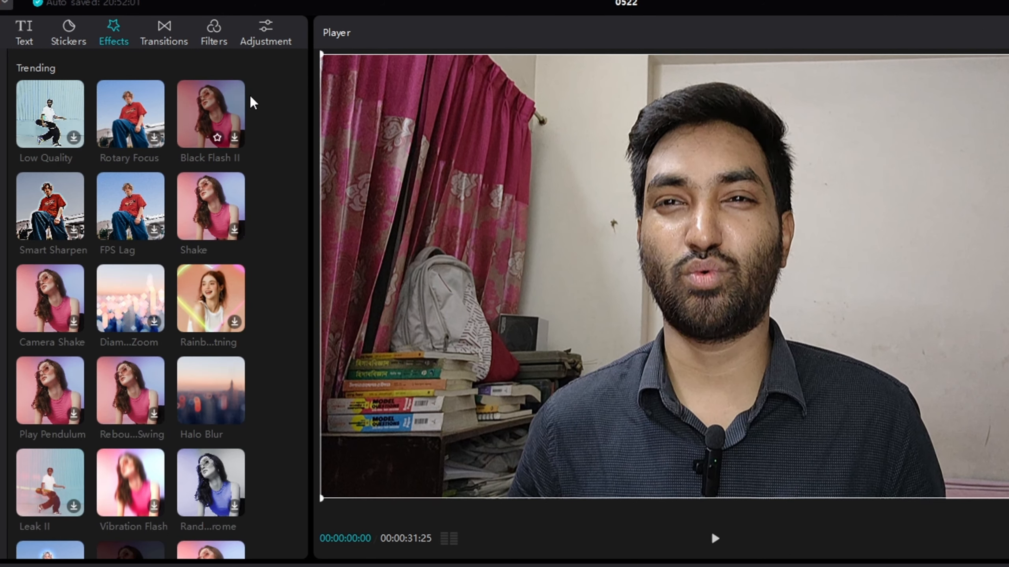
pyautogui.scroll(-15, 253, 103)
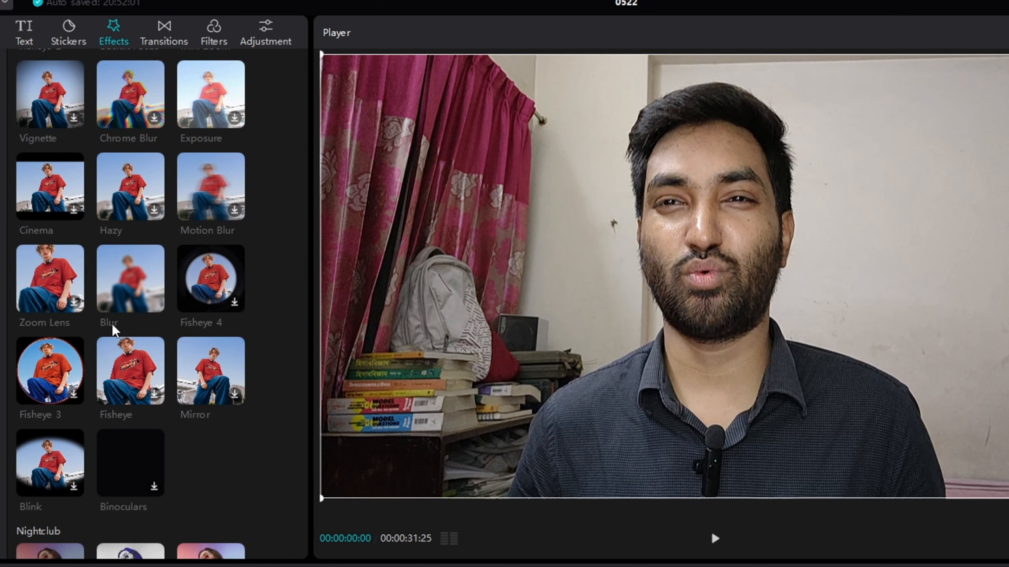
pyautogui.click(127, 296)
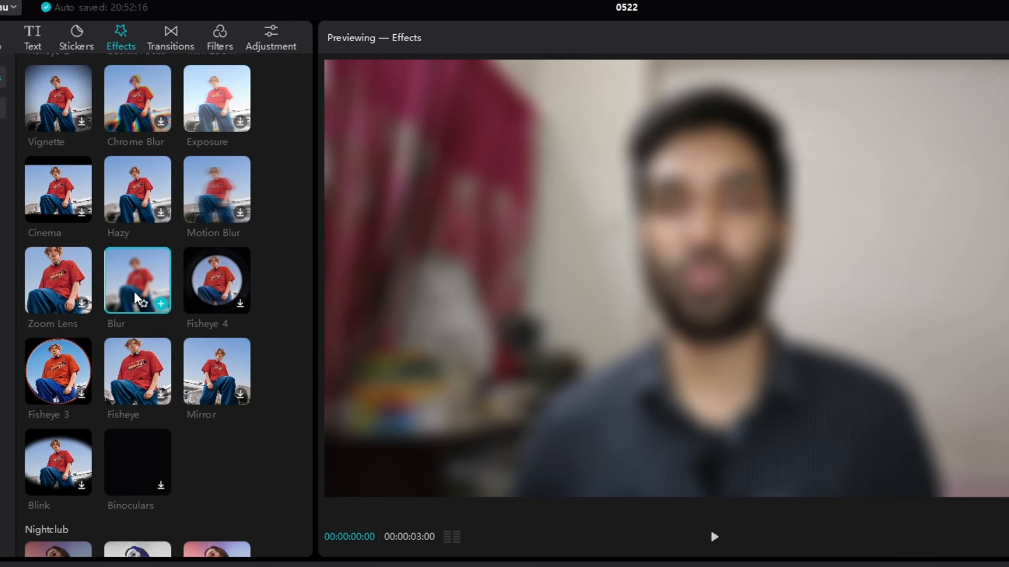
pyautogui.moveTo(128, 293); pyautogui.dragTo(76, 563)
pyautogui.press('space')
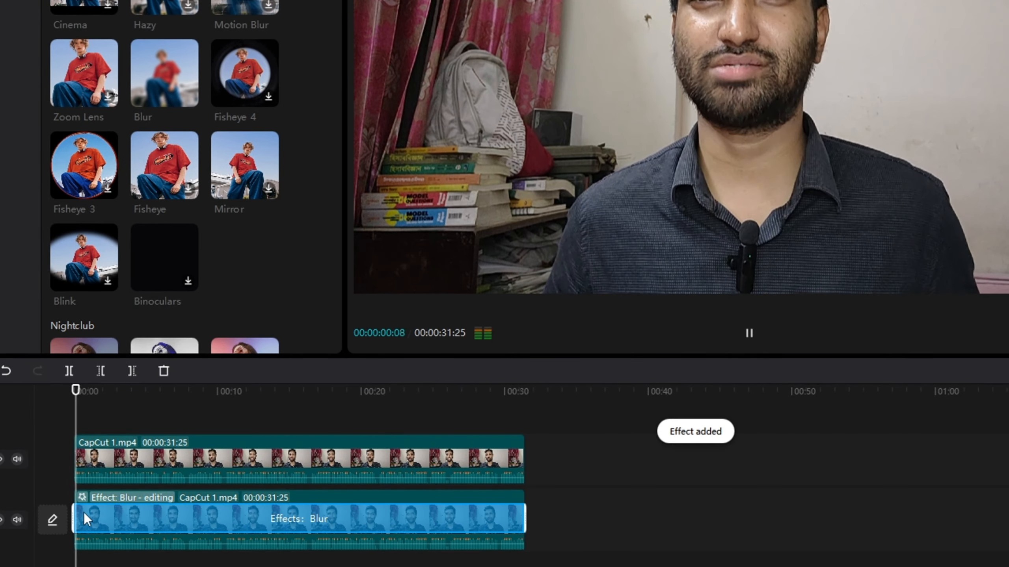
pyautogui.press('space')
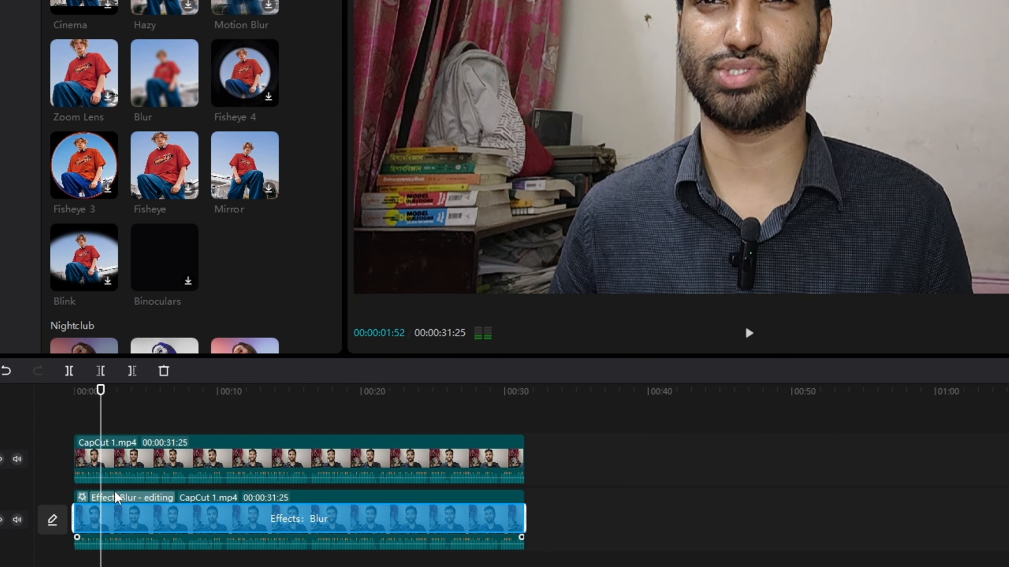
# - Enable Auto cutout on the upper clip to isolate the person, and play back the blurred background
pyautogui.click(119, 456)
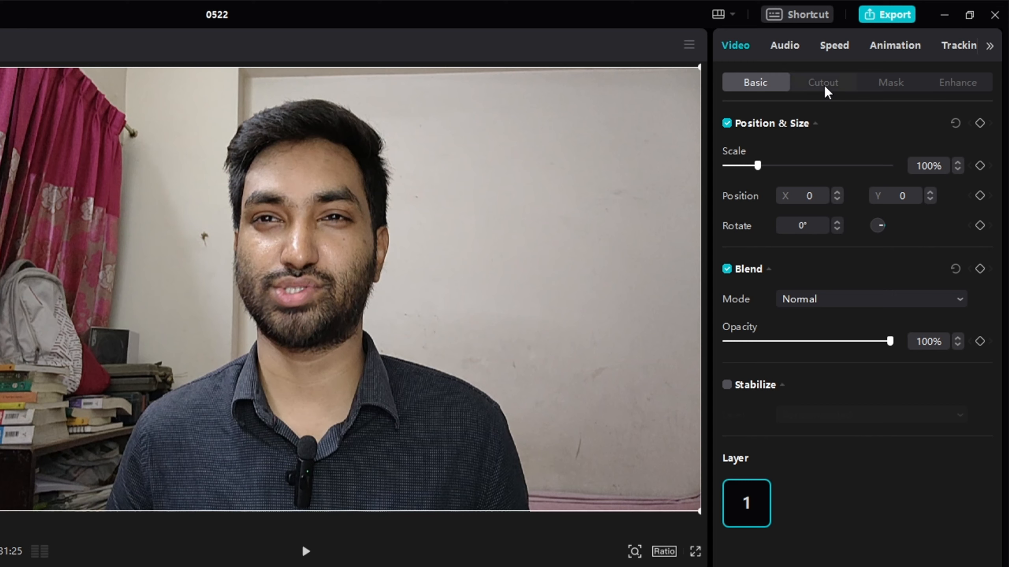
pyautogui.click(823, 85)
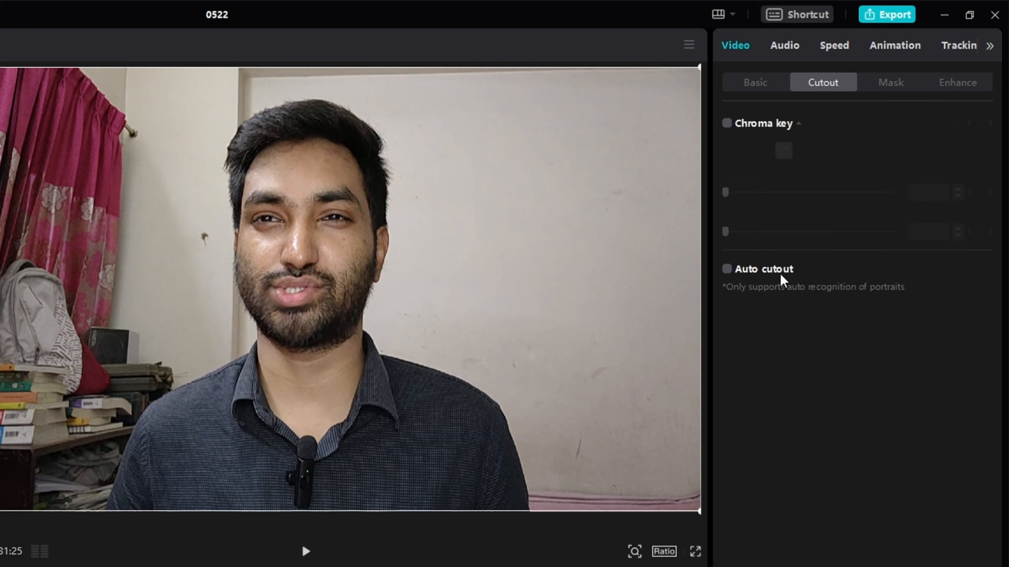
pyautogui.click(726, 269)
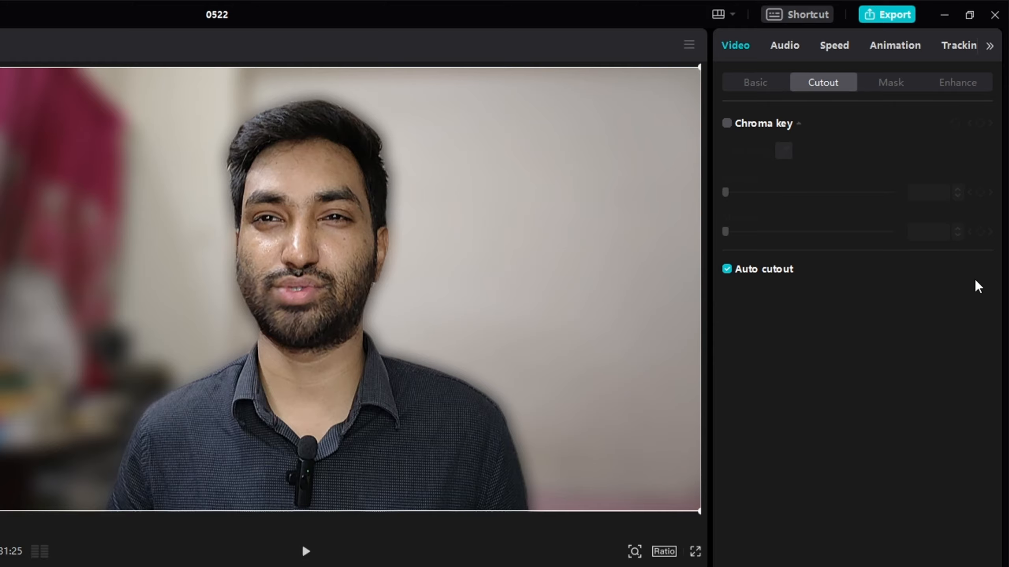
pyautogui.press('space')
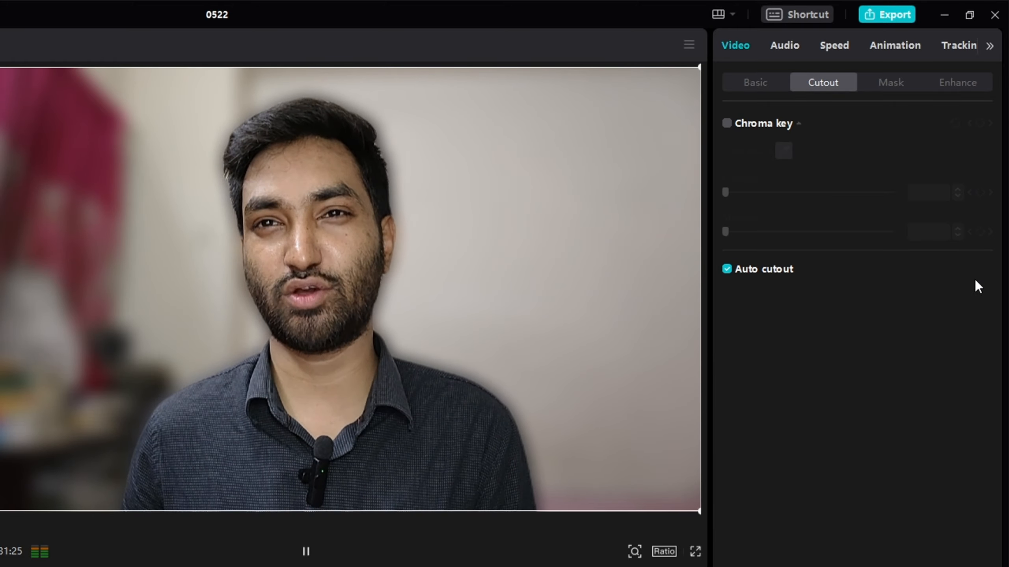
pyautogui.press('space')
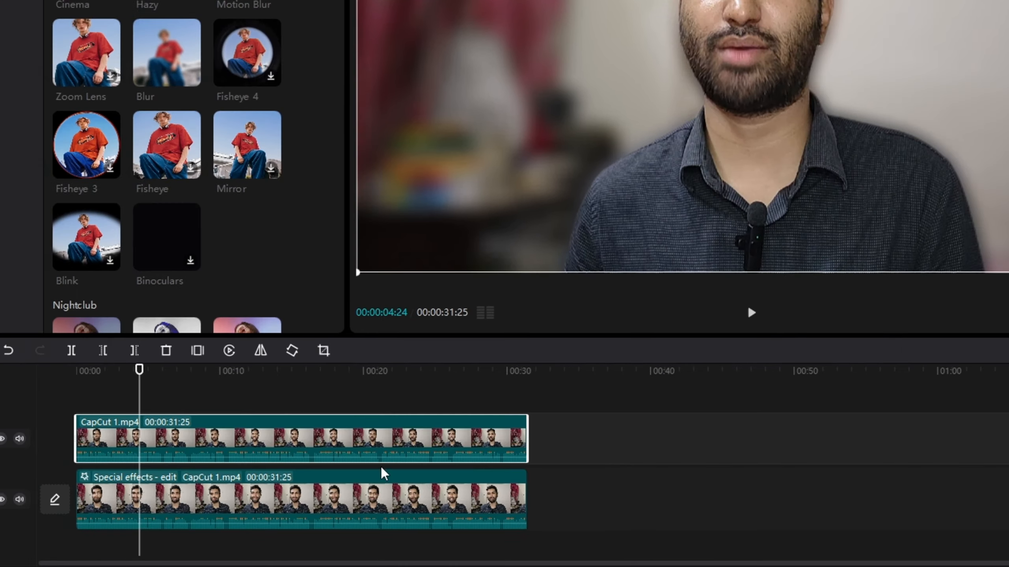
# - Edit the Blur effect on the lower background clip and adjust its strength
pyautogui.click(369, 497)
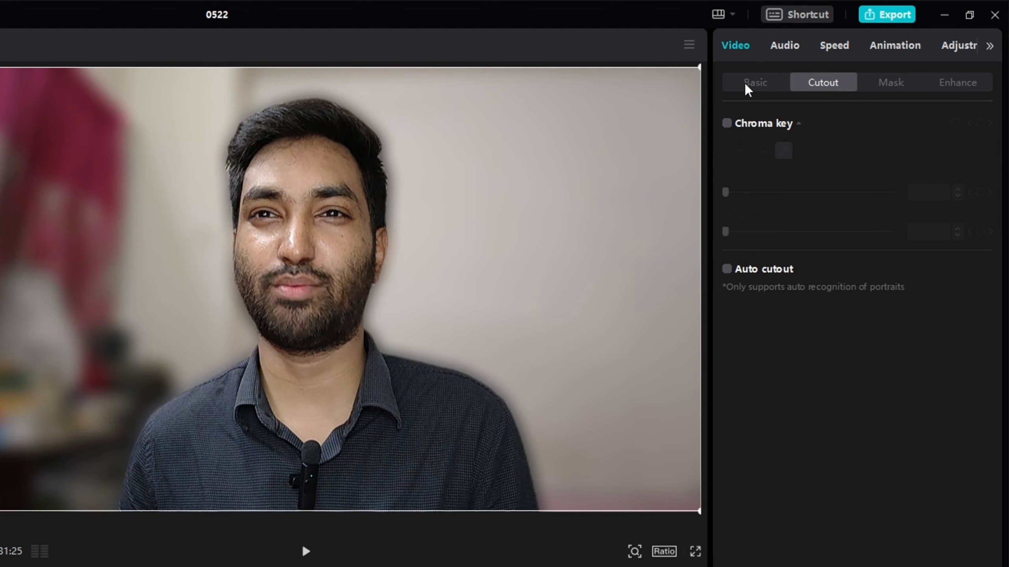
pyautogui.click(749, 85)
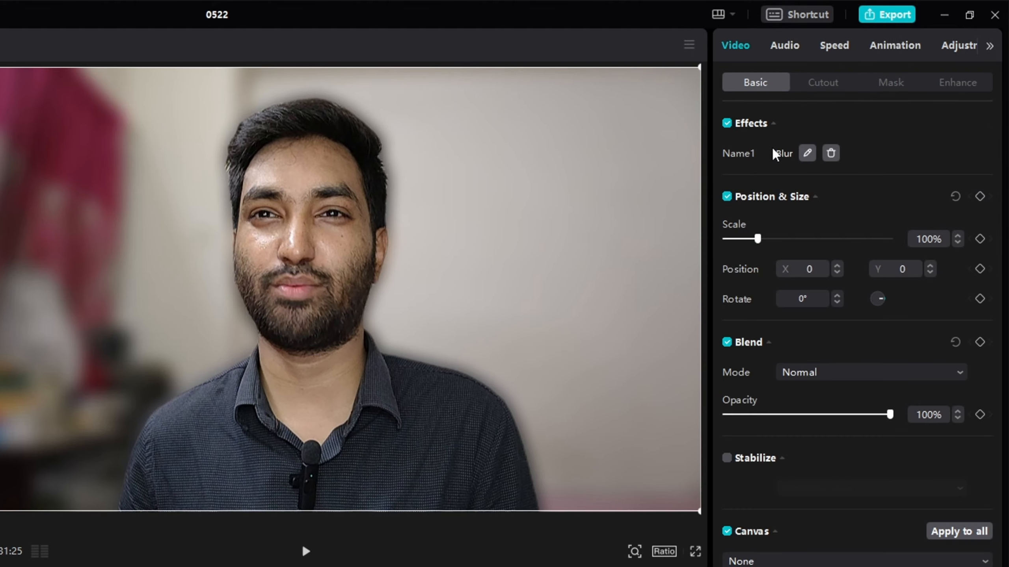
pyautogui.click(807, 154)
pyautogui.moveTo(815, 158); pyautogui.dragTo(869, 199)
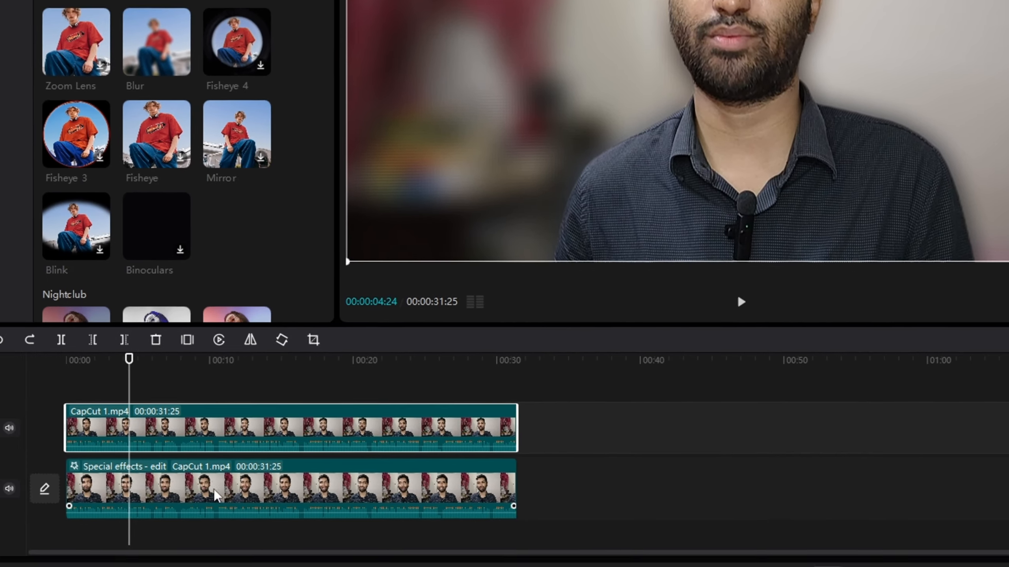
# - Delete the blurred background clip and put the imported ai-generated city image on the lower track in its place
pyautogui.click(243, 465)
pyautogui.rightClick(245, 471)
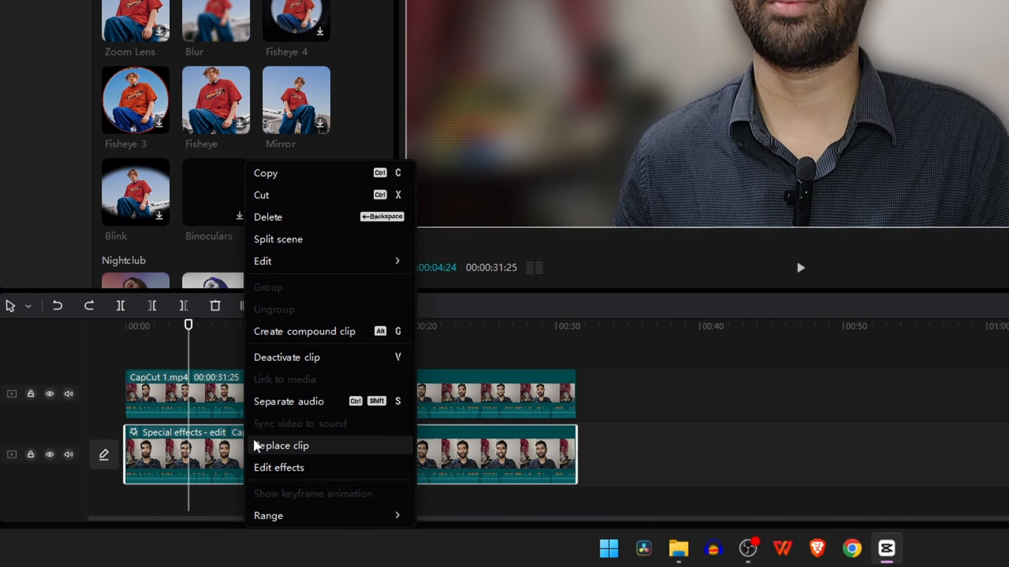
pyautogui.click(287, 214)
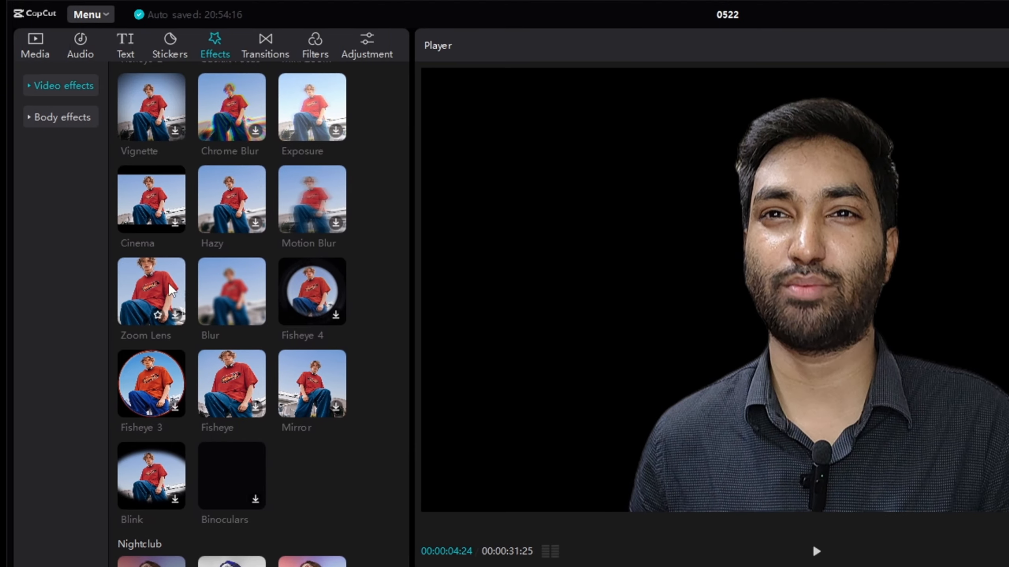
pyautogui.click(36, 53)
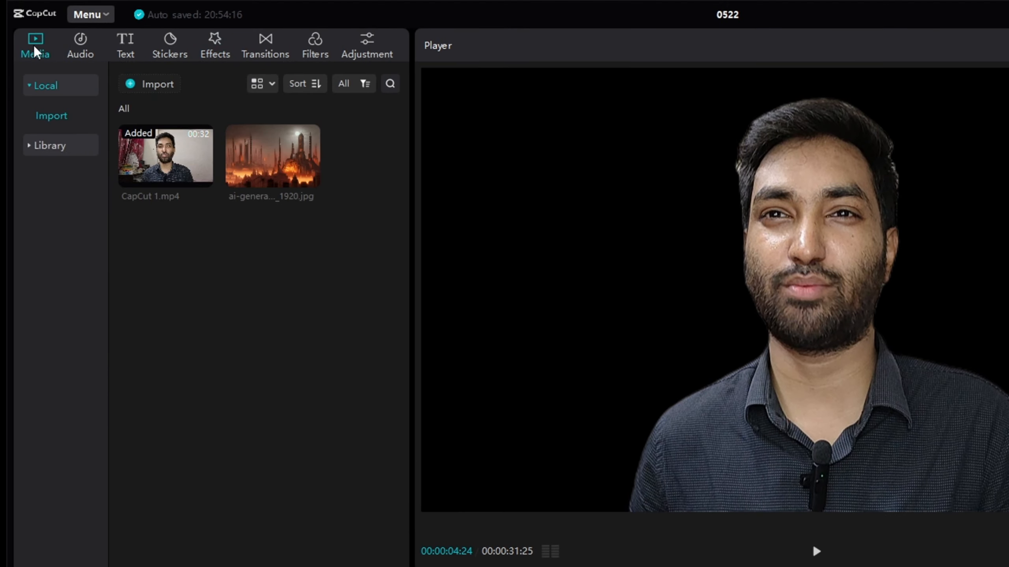
pyautogui.moveTo(259, 158); pyautogui.dragTo(138, 457)
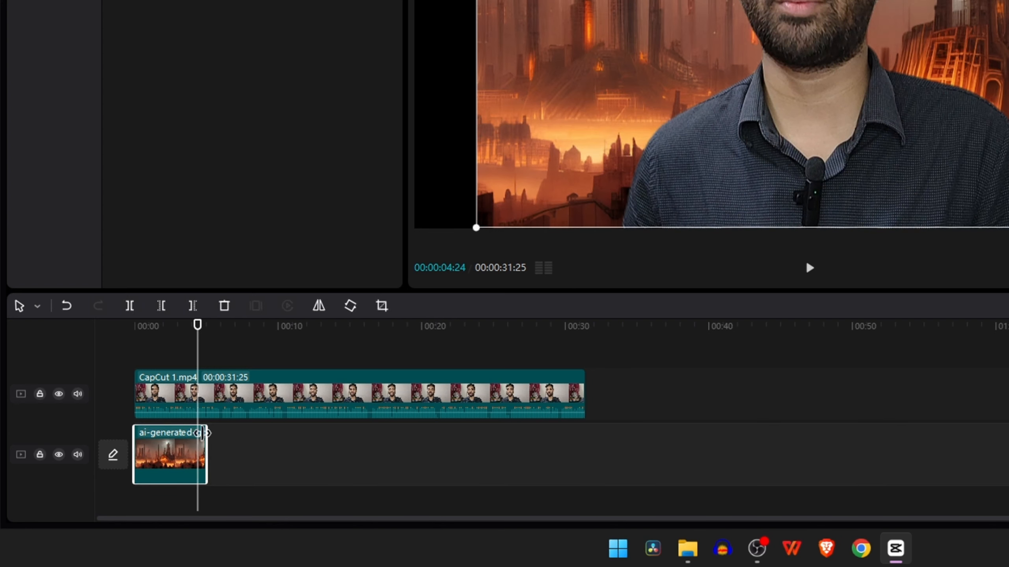
# - Extend the background image clip to the end of the upper video and scale the image to 203%
pyautogui.moveTo(202, 433); pyautogui.dragTo(582, 433)
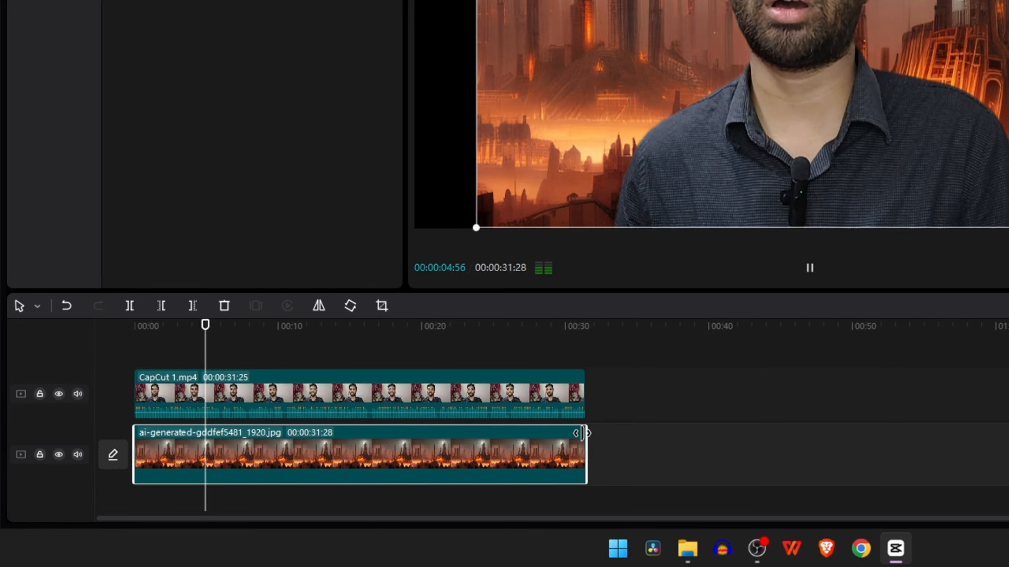
pyautogui.press('space')
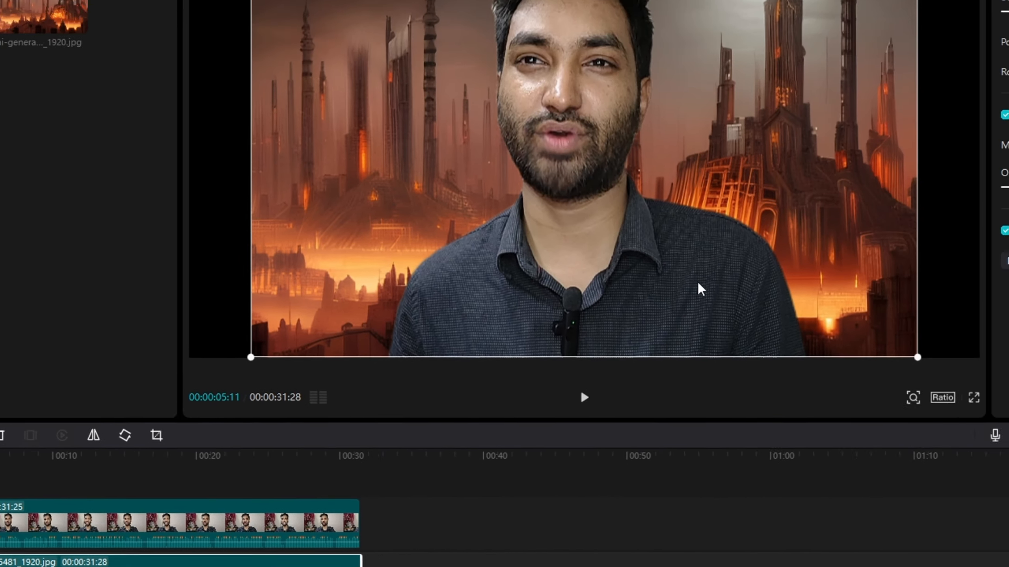
pyautogui.moveTo(757, 173); pyautogui.dragTo(791, 173)
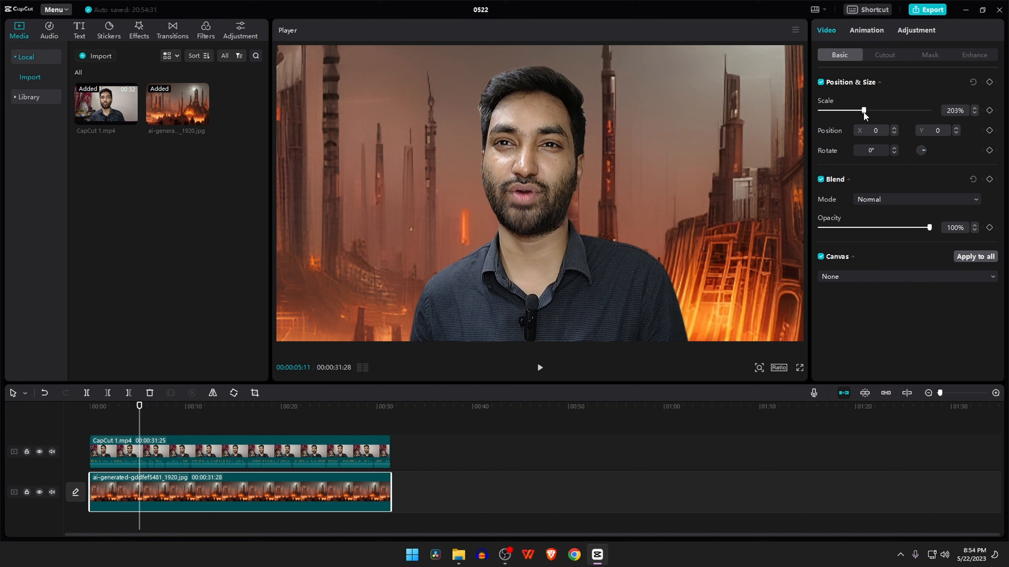
pyautogui.press('space')
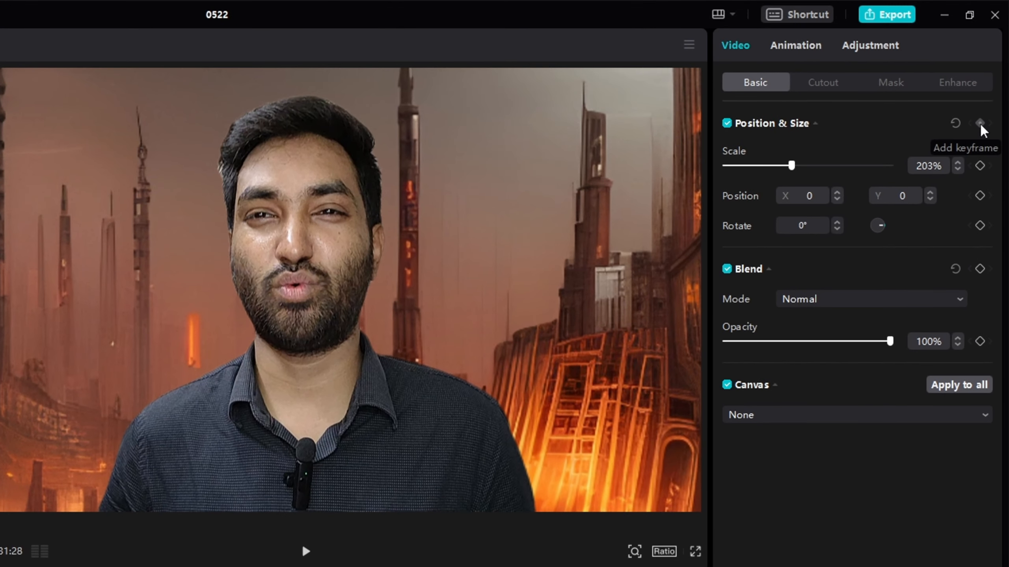
# - Animate the background image with a Position & Size keyframe at its start and a leftward shift at the video's end, and play it
pyautogui.click(980, 123)
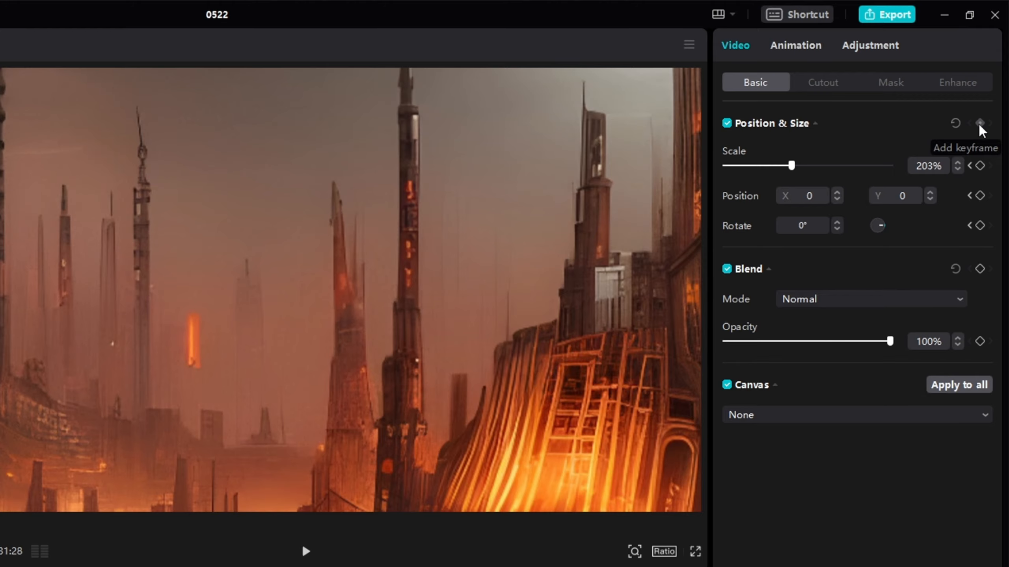
pyautogui.moveTo(661, 197); pyautogui.dragTo(525, 195)
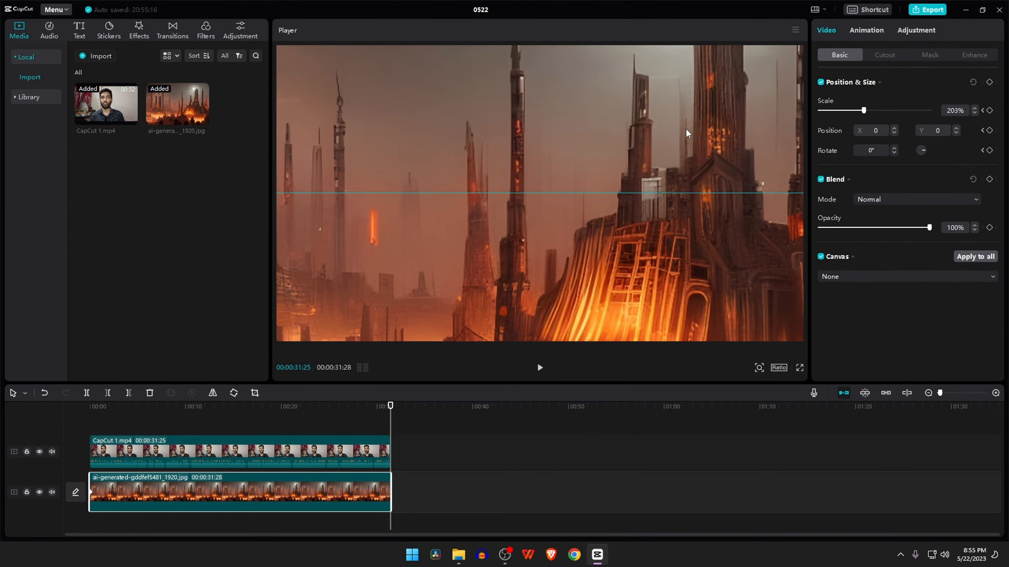
pyautogui.moveTo(687, 133); pyautogui.dragTo(669, 133)
pyautogui.press('space')
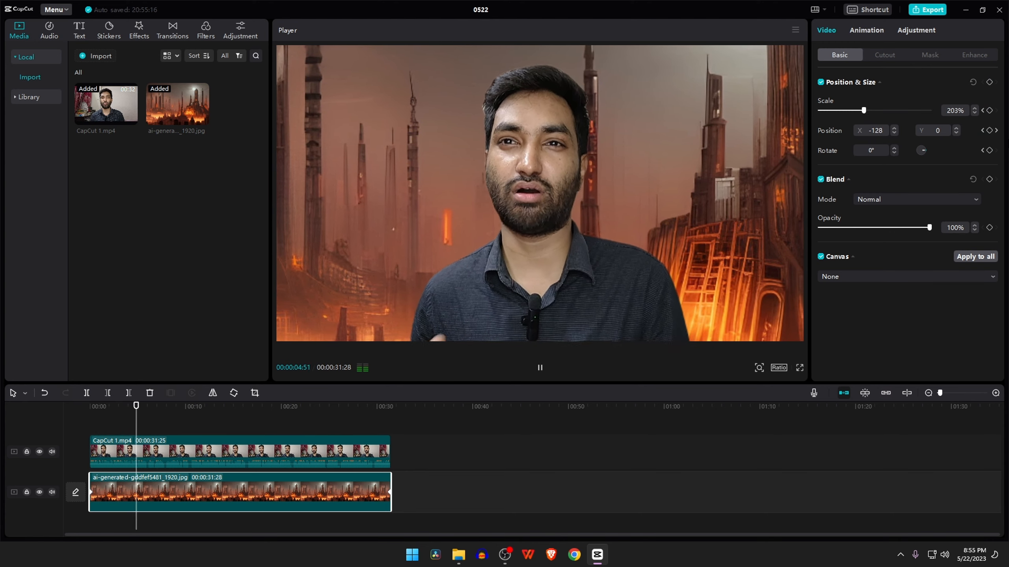
pyautogui.click(540, 368)
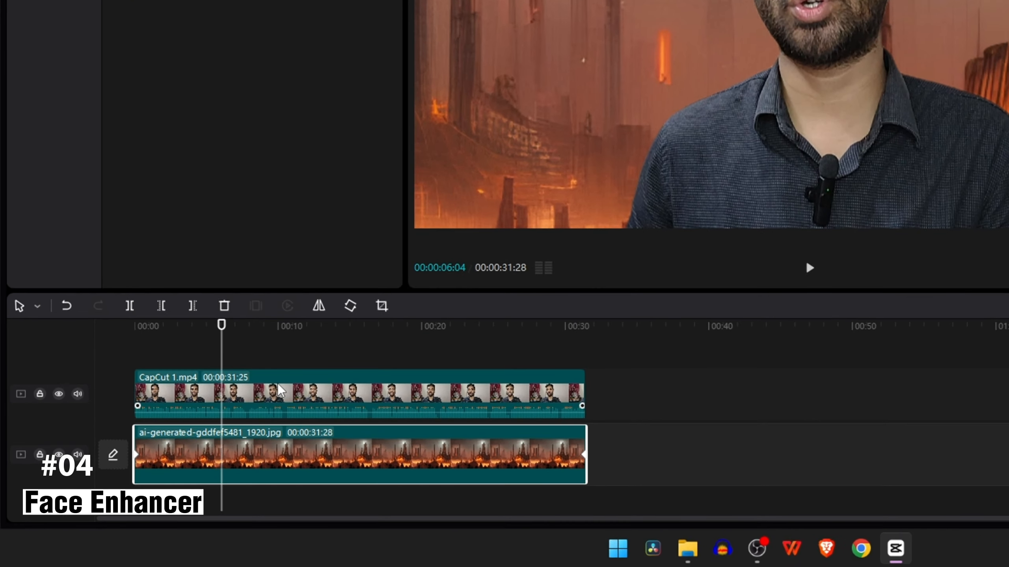
# - Turn on Face enhancement for the upper portrait clip with Smooth 52 and Brighten 15, and enable Facial beauty
pyautogui.click(187, 448)
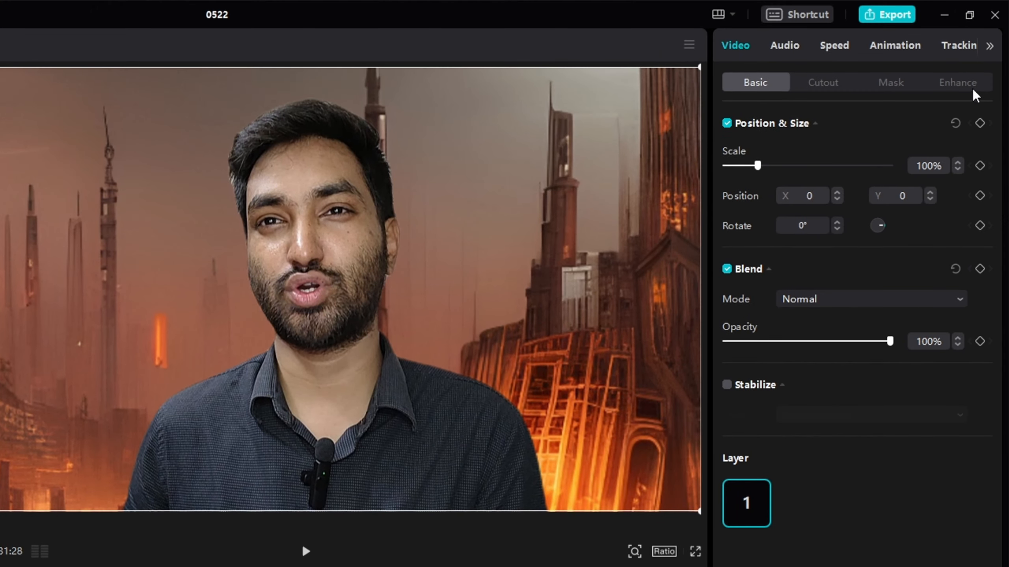
pyautogui.click(969, 88)
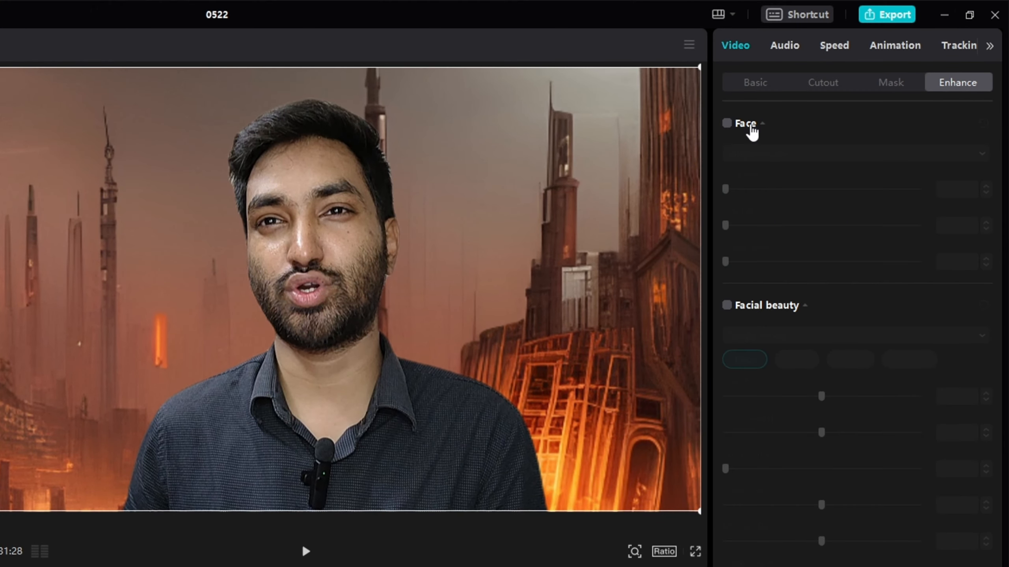
pyautogui.click(726, 124)
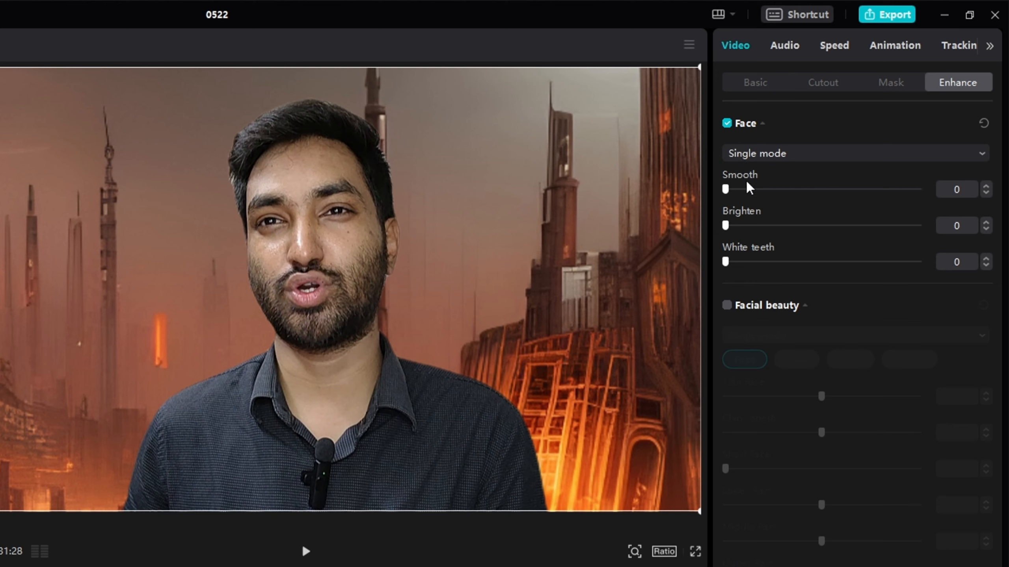
pyautogui.moveTo(732, 195); pyautogui.dragTo(836, 221)
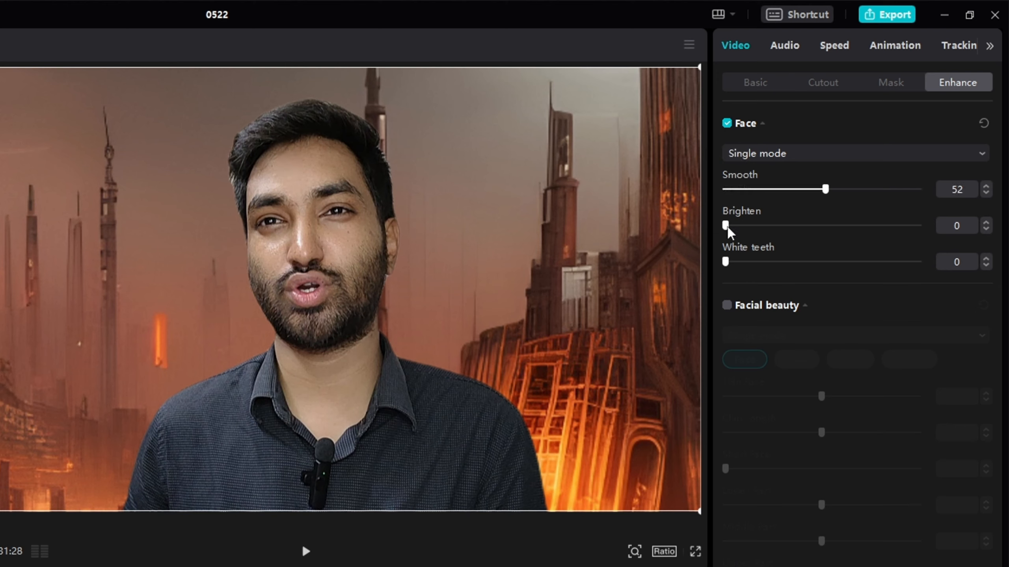
pyautogui.moveTo(771, 235)
pyautogui.mouseDown()
pyautogui.moveTo(874, 250)
pyautogui.moveTo(758, 250)
pyautogui.mouseUp()
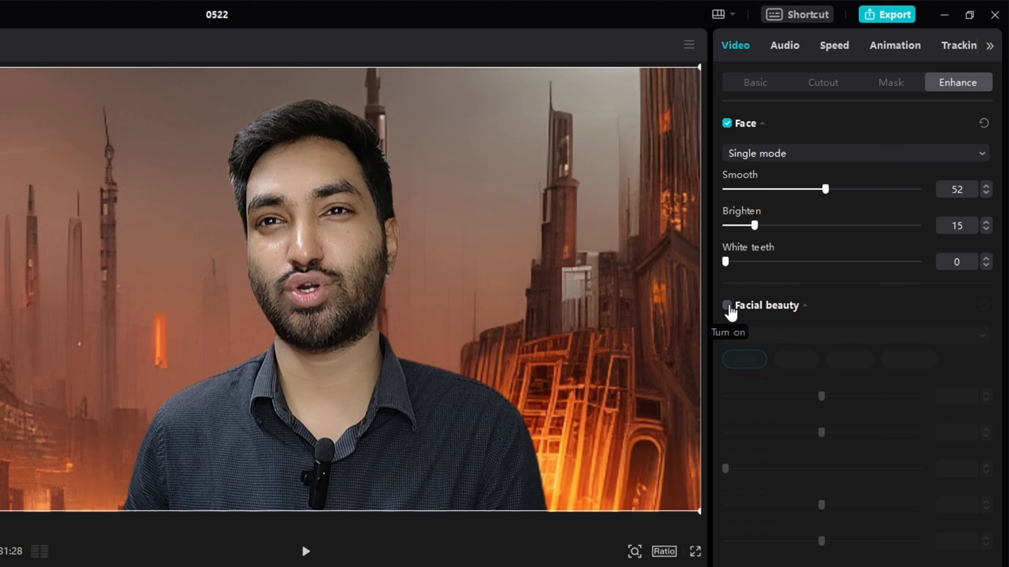
pyautogui.click(729, 312)
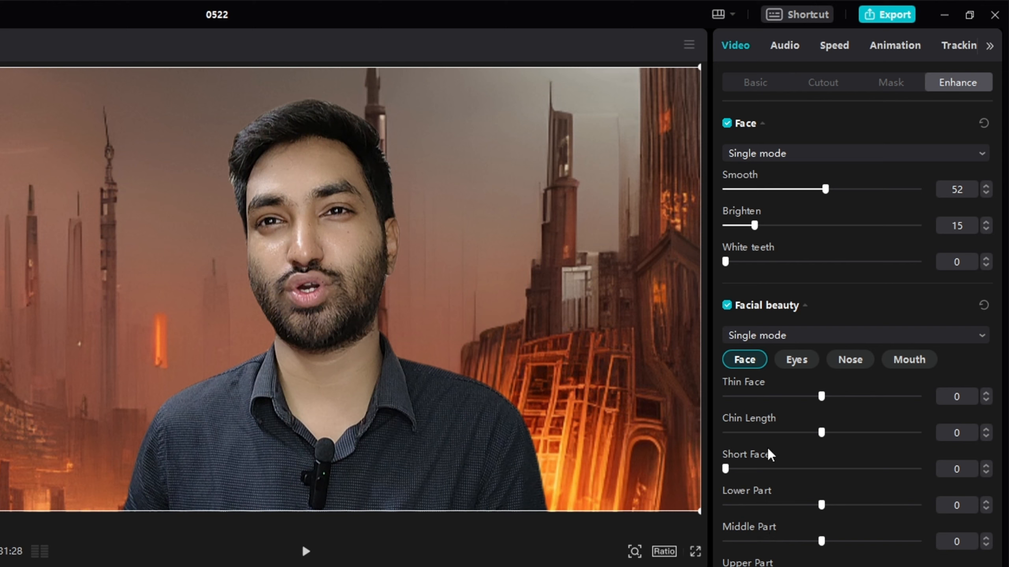
# - Set Thin Face to 8 in the portrait clip's Facial beauty settings and play the result
pyautogui.moveTo(820, 397)
pyautogui.mouseDown()
pyautogui.moveTo(844, 397)
pyautogui.moveTo(835, 397)
pyautogui.mouseUp()
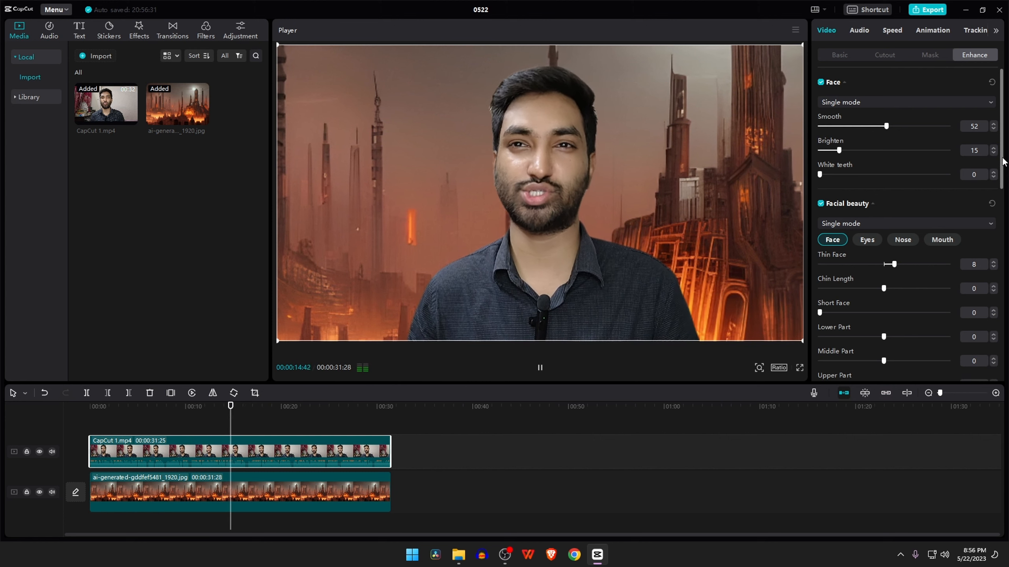
pyautogui.press('space')
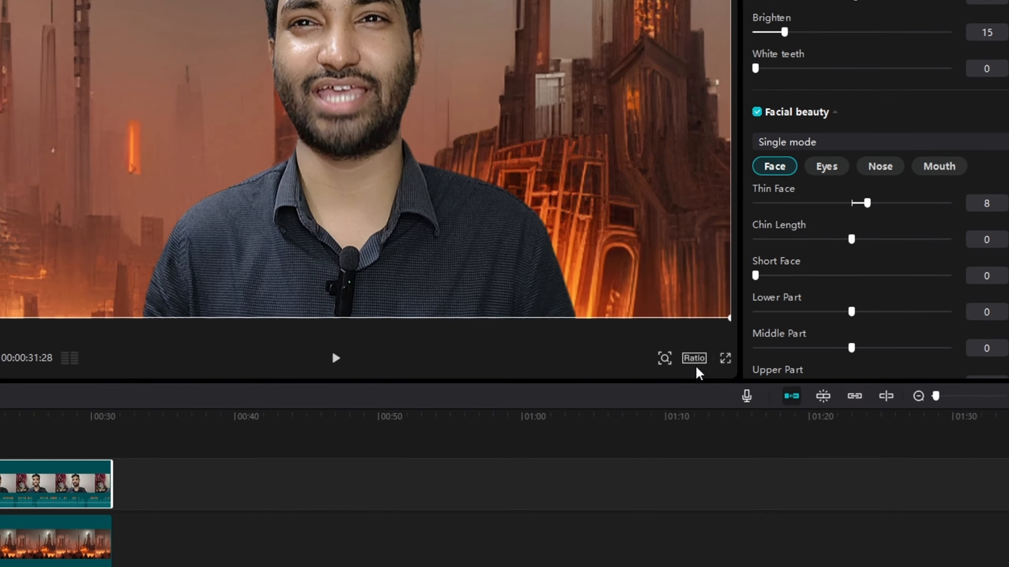
# - Change the project's aspect ratio to 9:16, and refit the portrait clip at 253% scale, shifted down to about X -53, Y -381
pyautogui.click(778, 368)
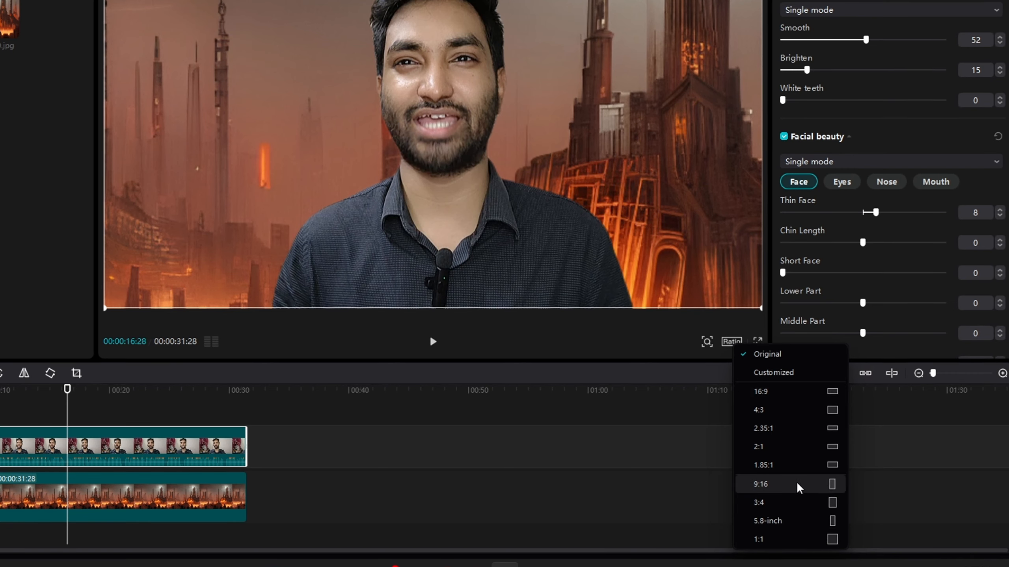
pyautogui.click(837, 491)
pyautogui.moveTo(789, 138); pyautogui.dragTo(844, 145)
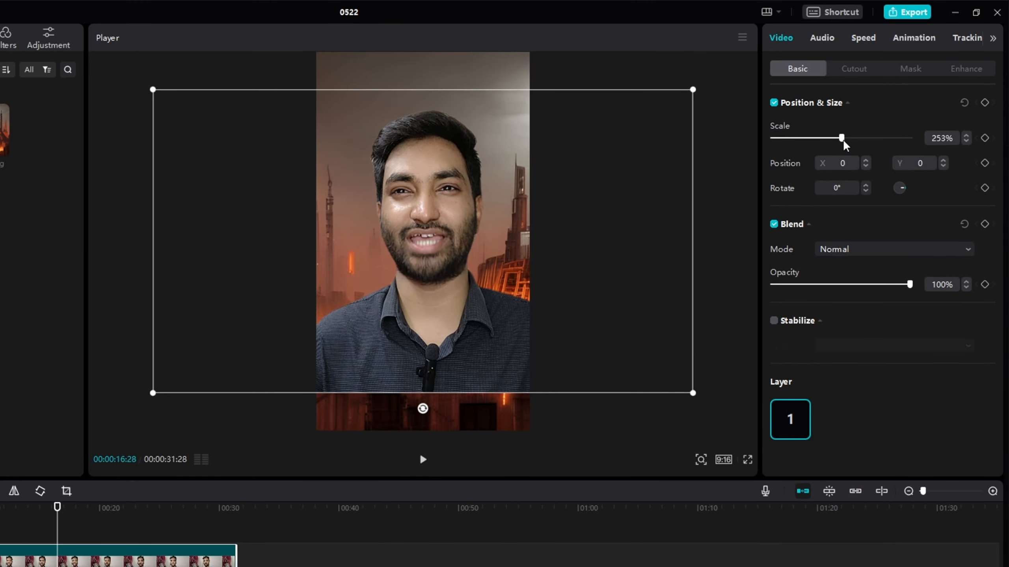
pyautogui.moveTo(488, 276); pyautogui.dragTo(481, 318)
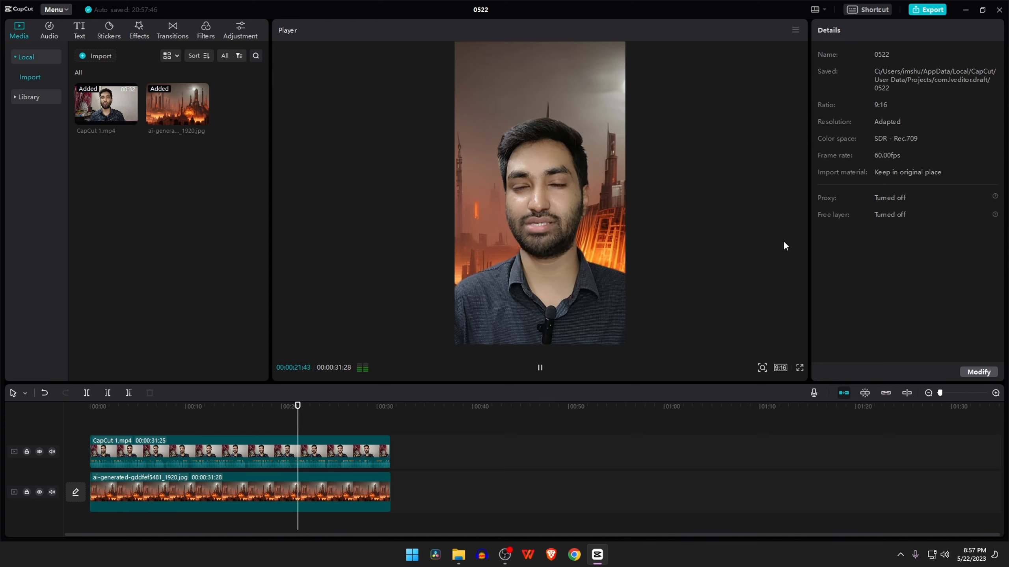
pyautogui.press('space')
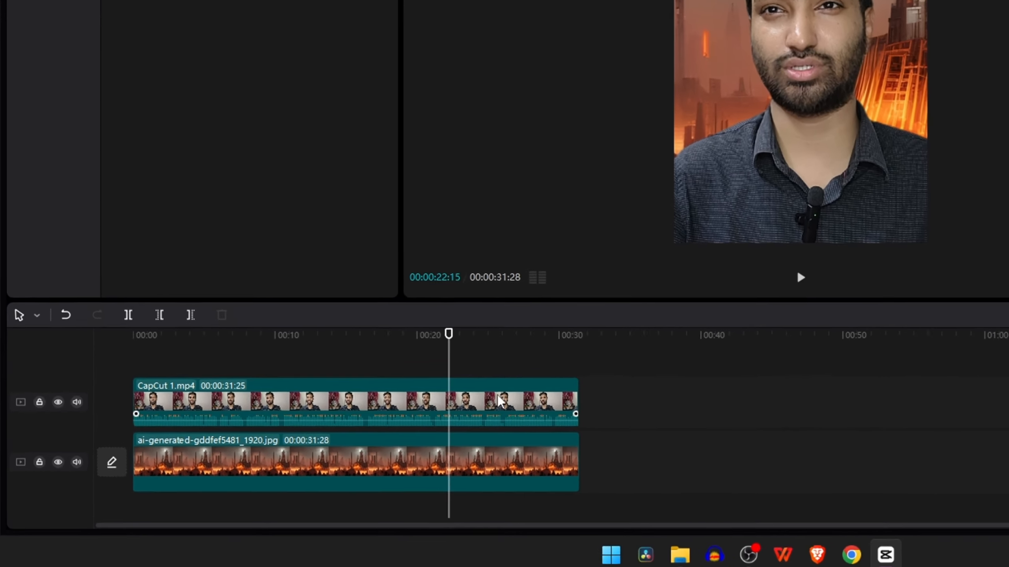
# - Generate English auto captions for the portrait clip with Clear current subtitle enabled
pyautogui.click(490, 402)
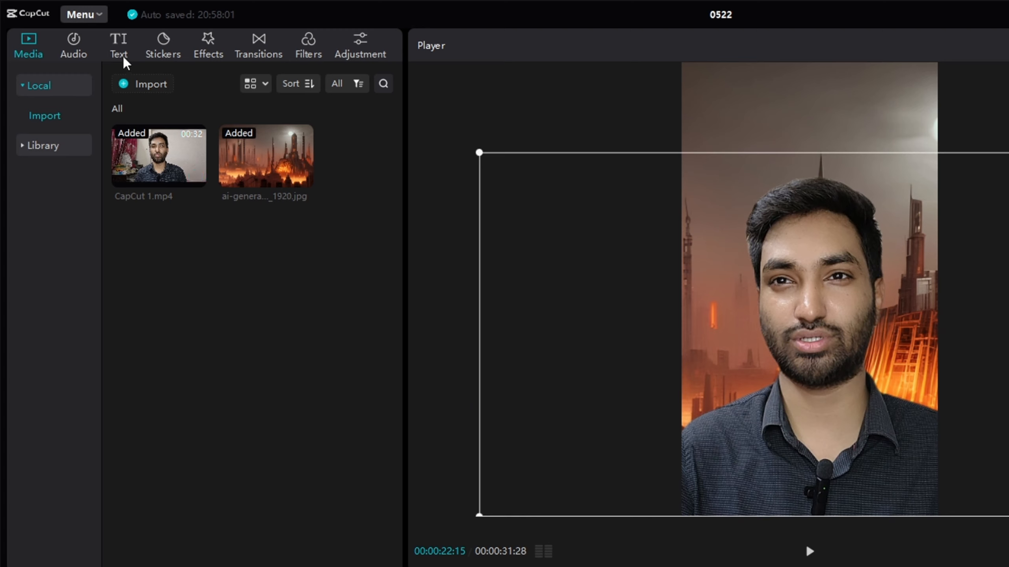
pyautogui.click(118, 52)
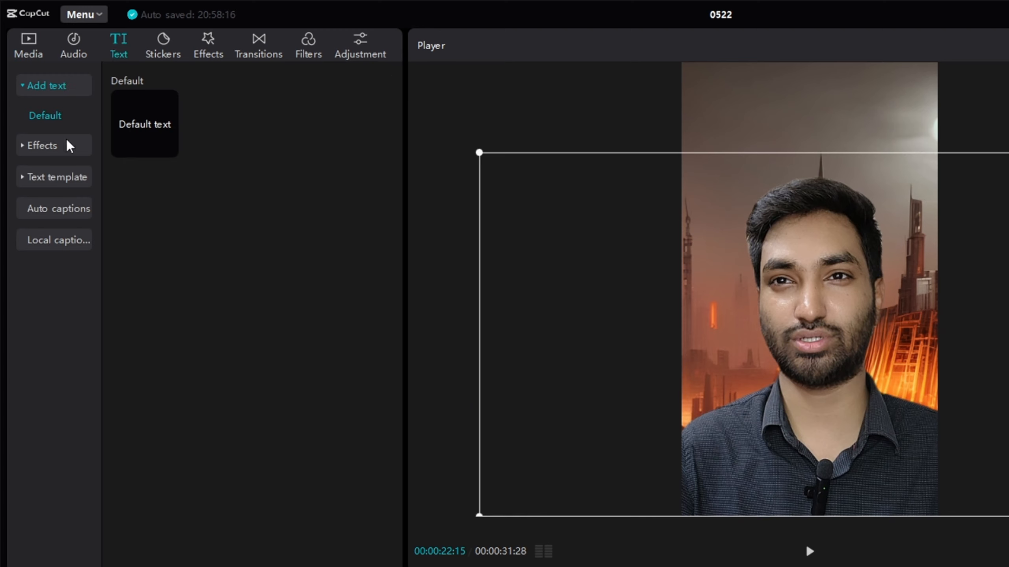
pyautogui.click(69, 217)
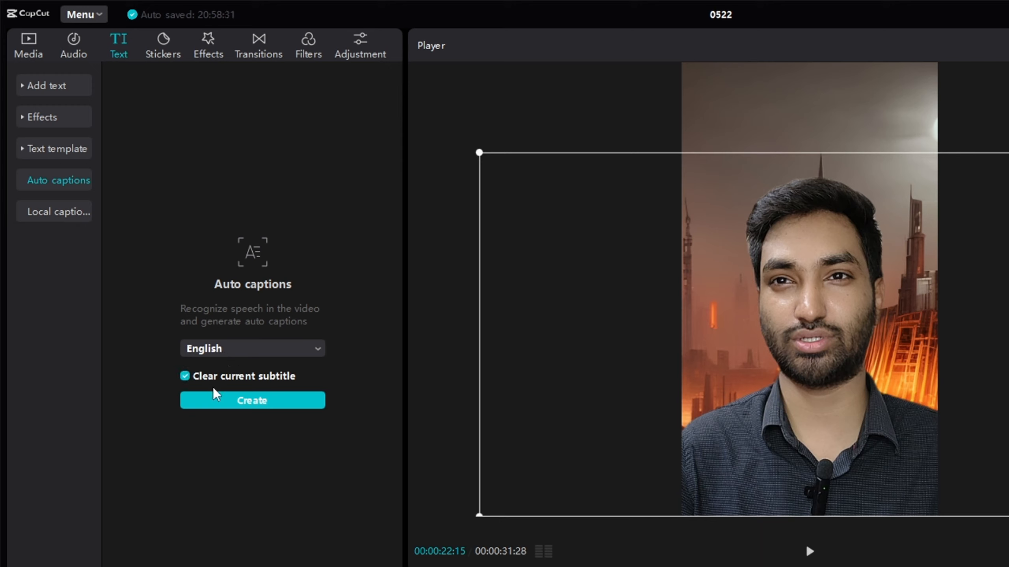
pyautogui.click(244, 406)
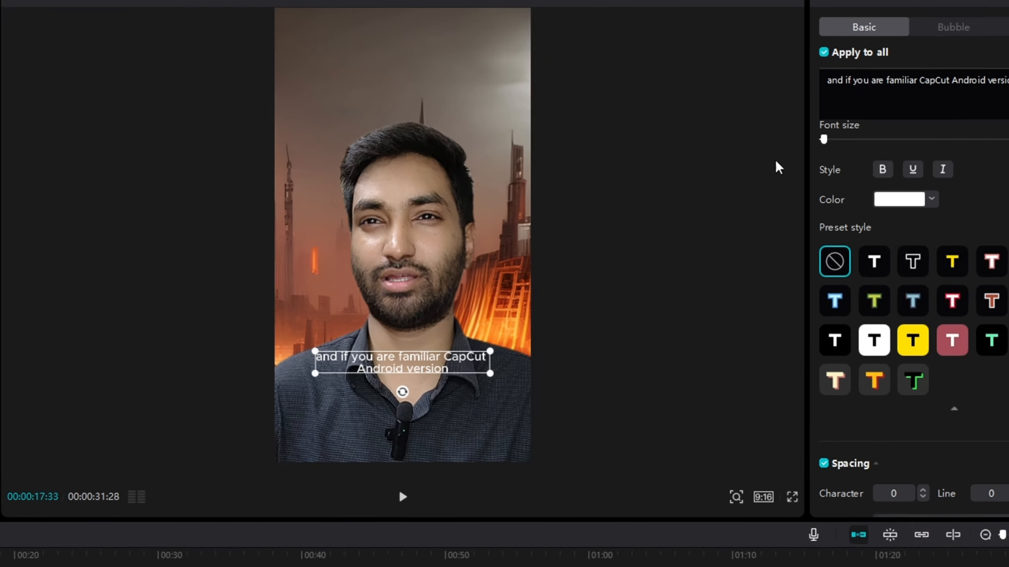
# - Replace the word "version" at the end of the selected caption with "ffdgdfg"
pyautogui.doubleClick(931, 90)
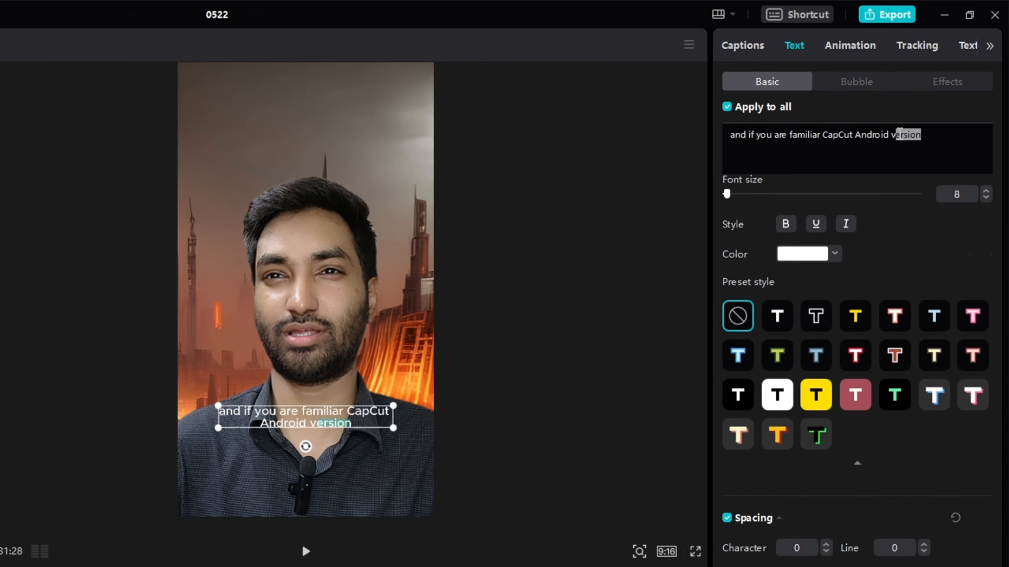
pyautogui.press('BackSpace')
pyautogui.write('ffdgdfg')
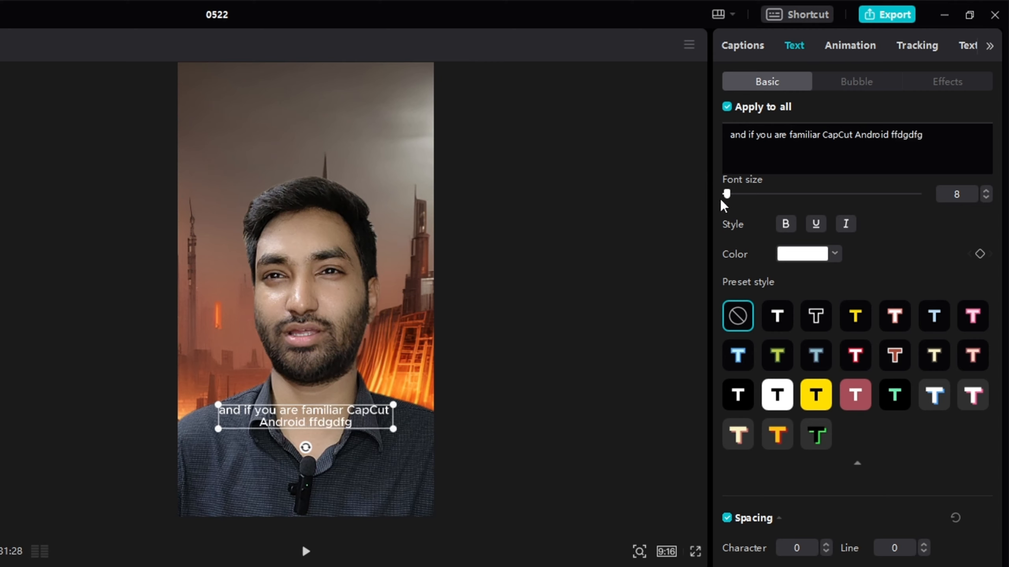
# - Restyle all captions with font size 9 and the white-on-black preset, placed near the lower edge of the frame, and play them
pyautogui.moveTo(720, 200); pyautogui.dragTo(727, 200)
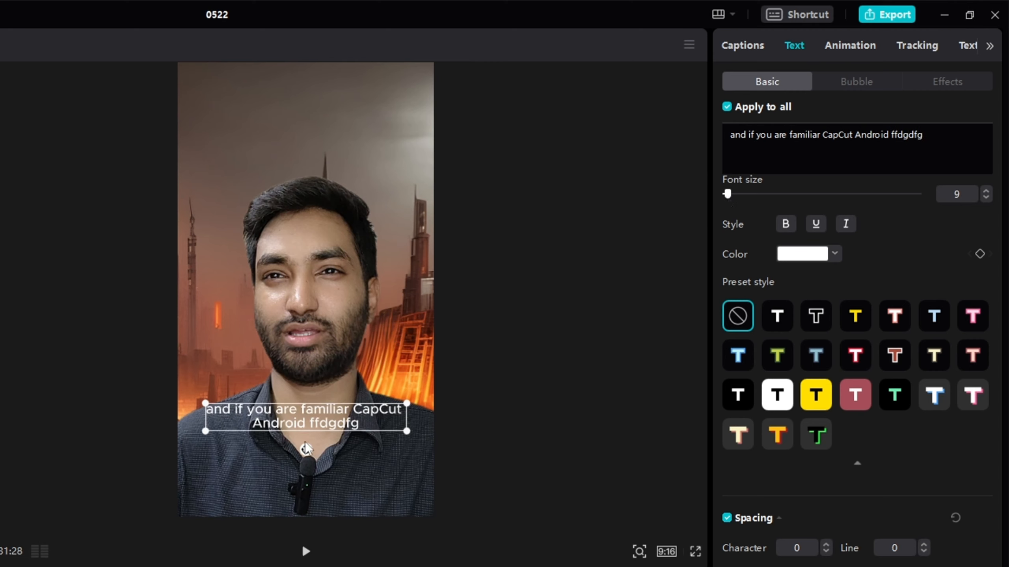
pyautogui.moveTo(307, 423); pyautogui.dragTo(305, 481)
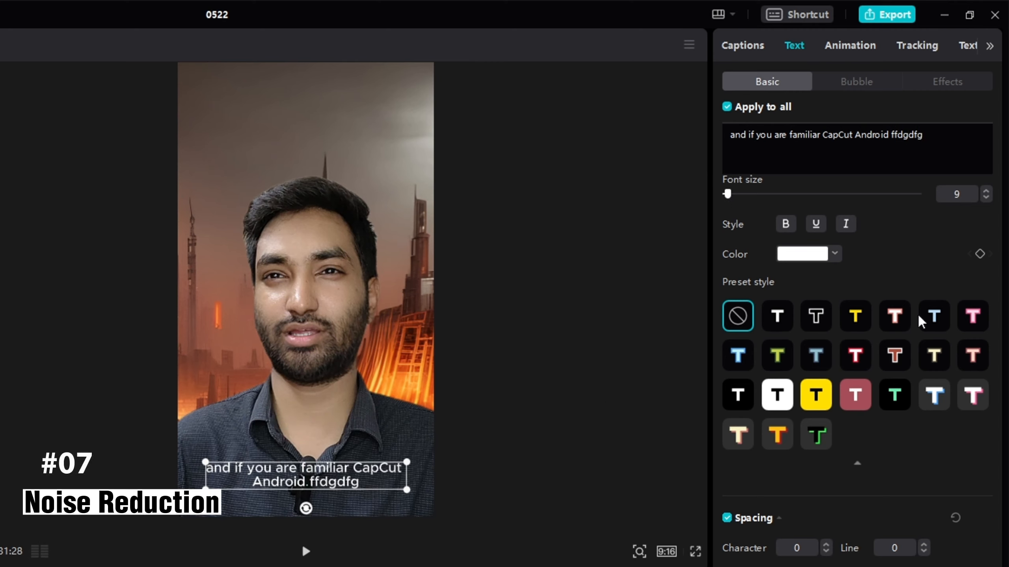
pyautogui.click(815, 317)
pyautogui.click(737, 395)
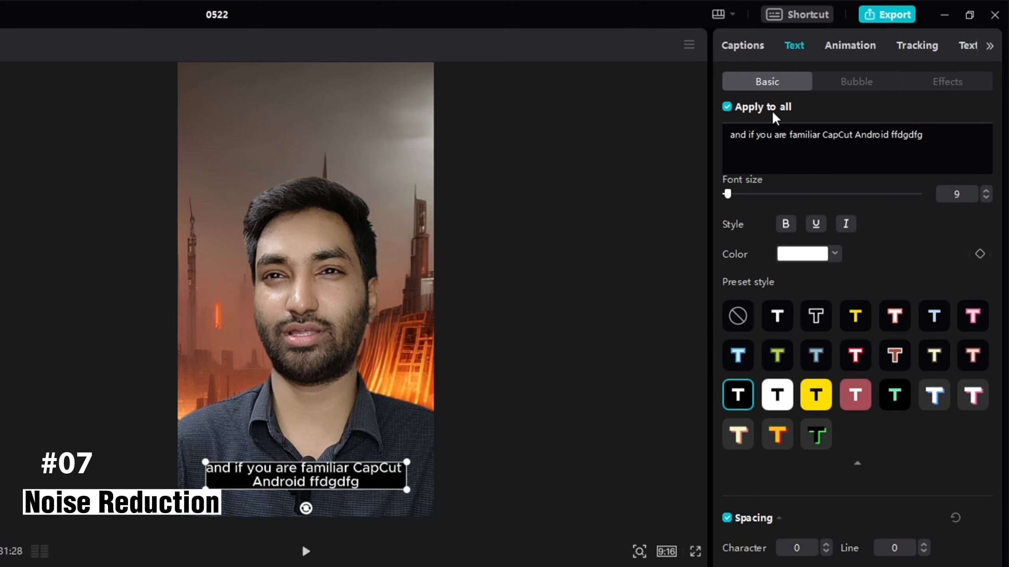
pyautogui.press('space')
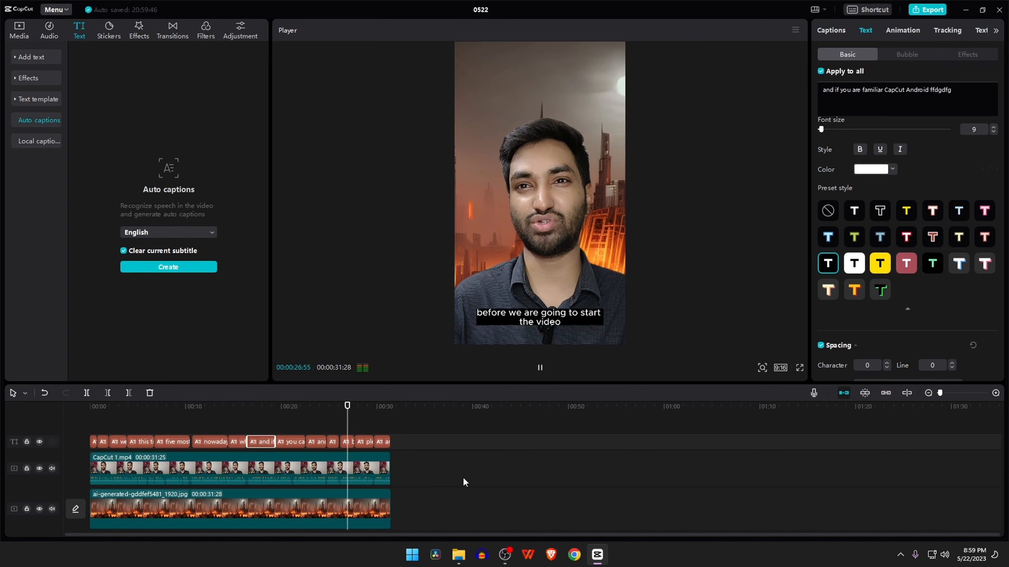
# - Turn on Noise reduction and Voice effects for the portrait clip's audio, and open the list of voice effects
pyautogui.click(368, 476)
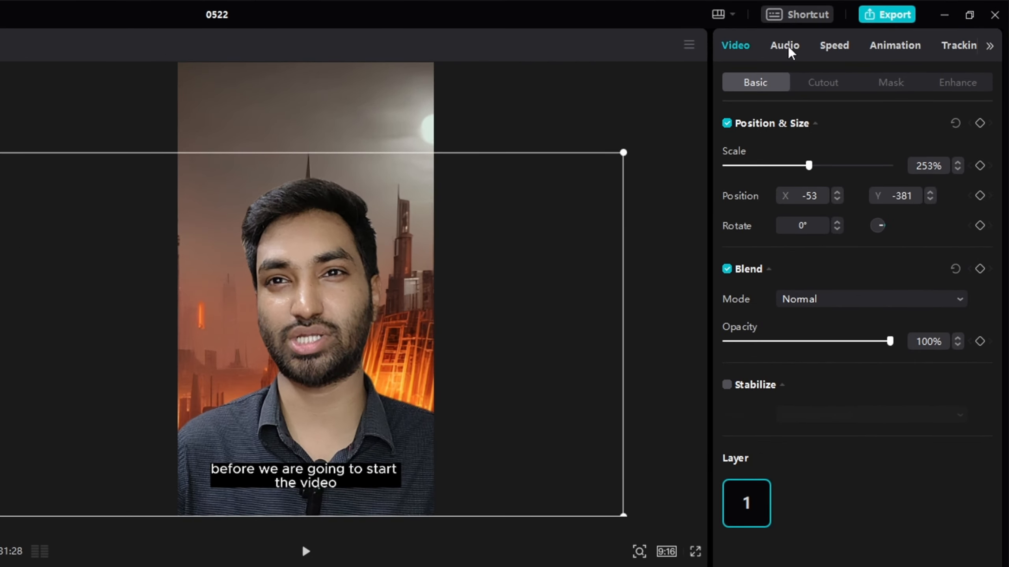
pyautogui.click(861, 33)
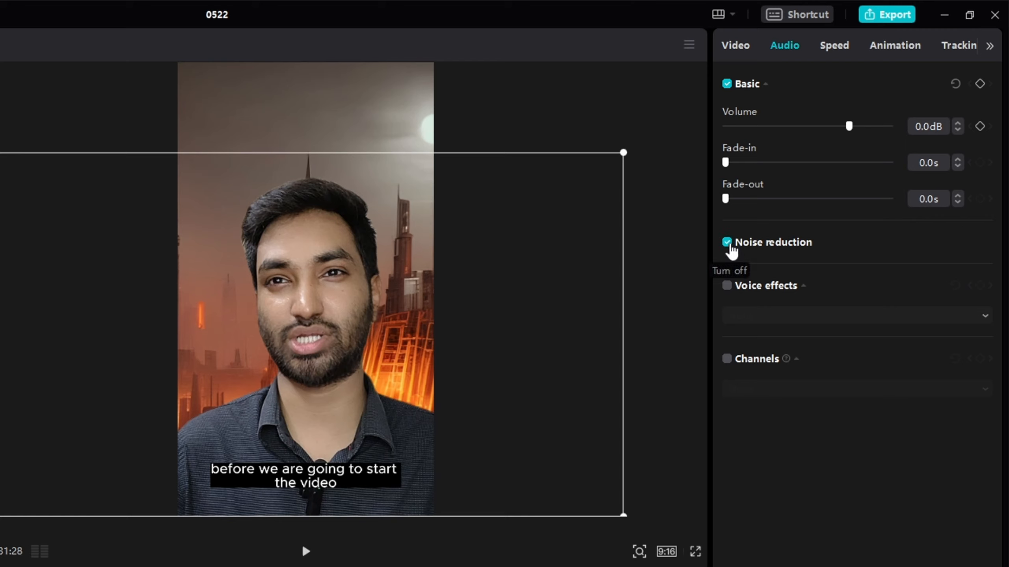
pyautogui.press('space')
pyautogui.press('space')
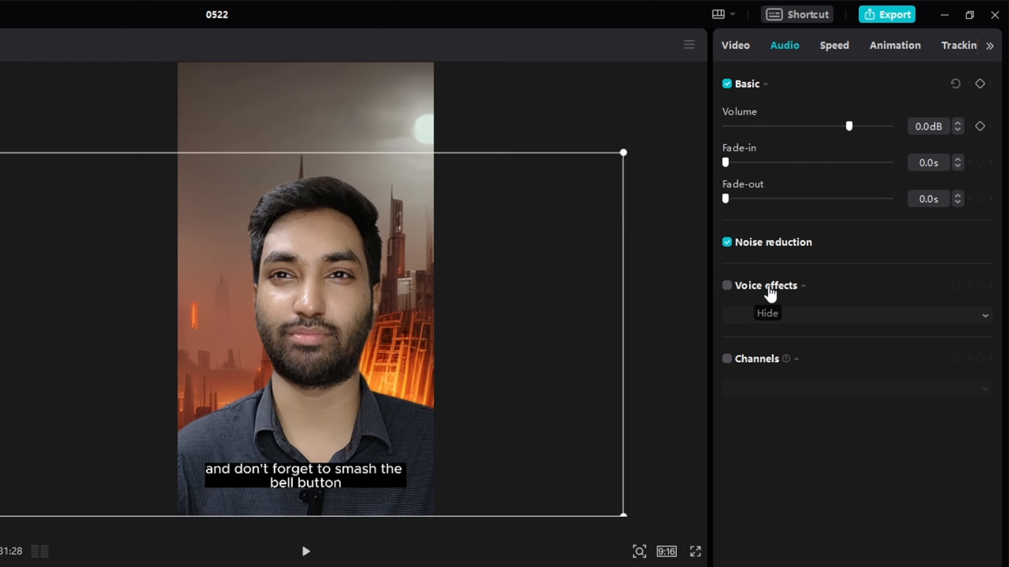
pyautogui.click(727, 287)
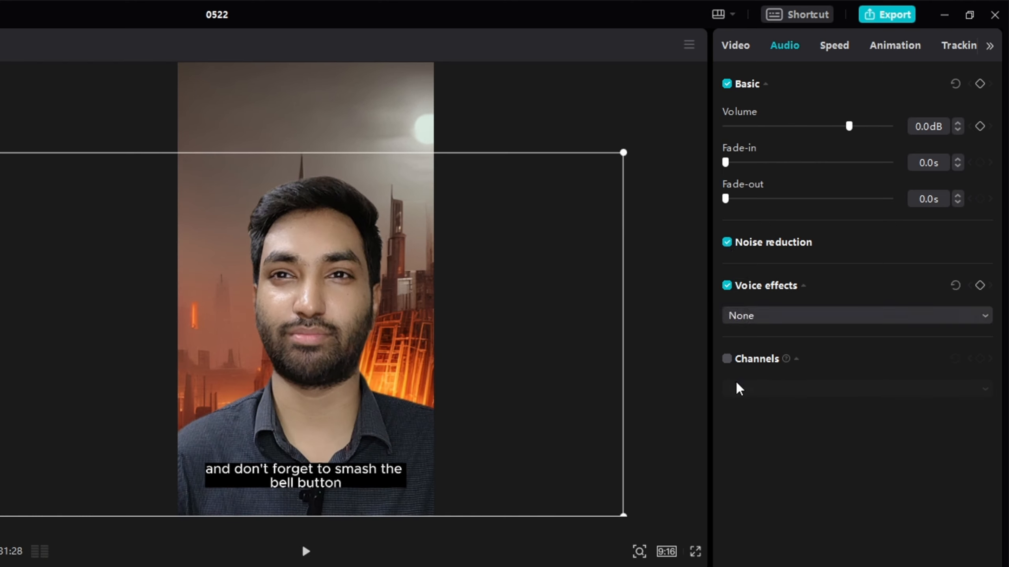
pyautogui.click(738, 319)
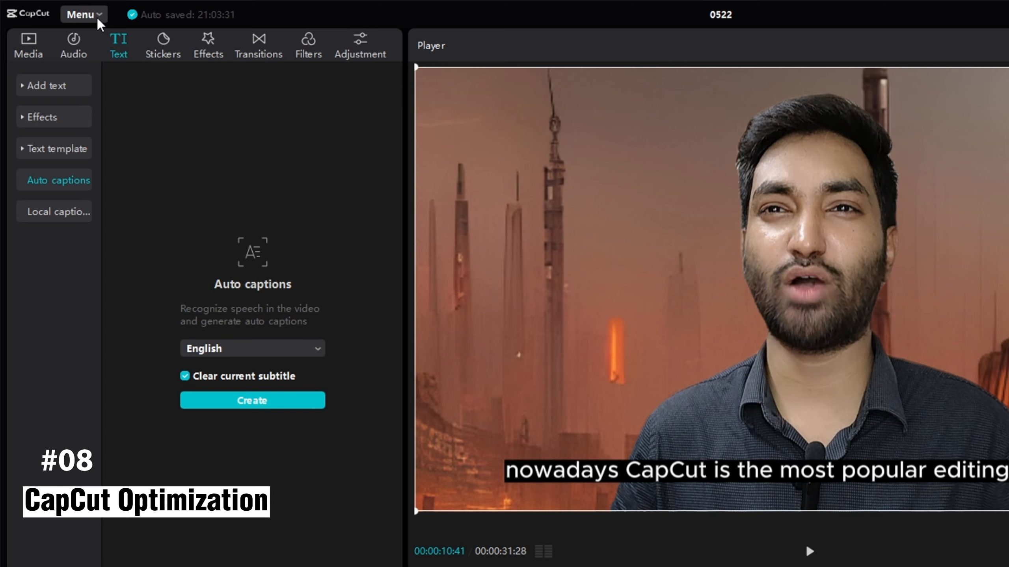
# - Turn on proxy mode by default for new projects in the performance settings and save them
pyautogui.click(97, 18)
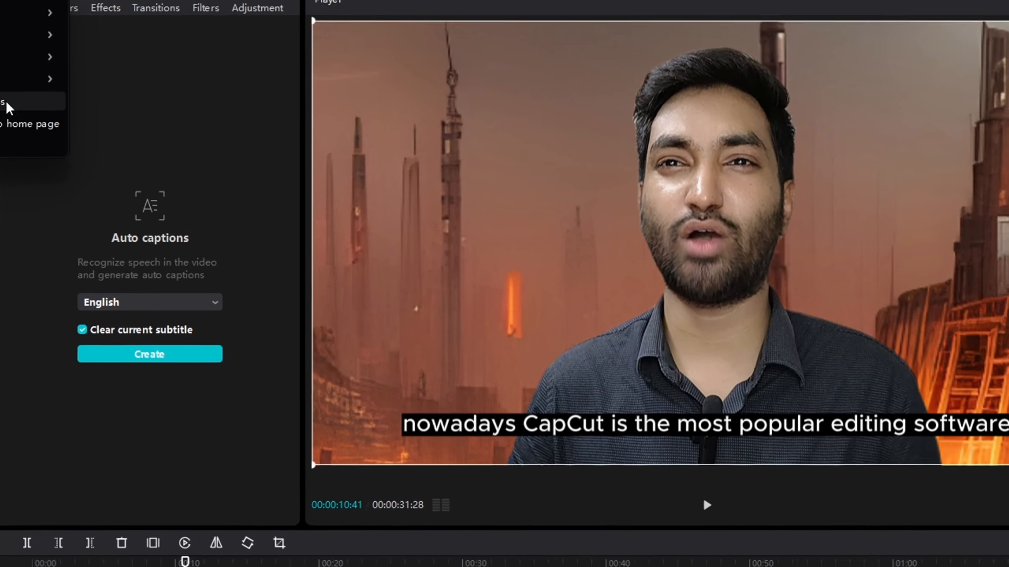
pyautogui.click(107, 150)
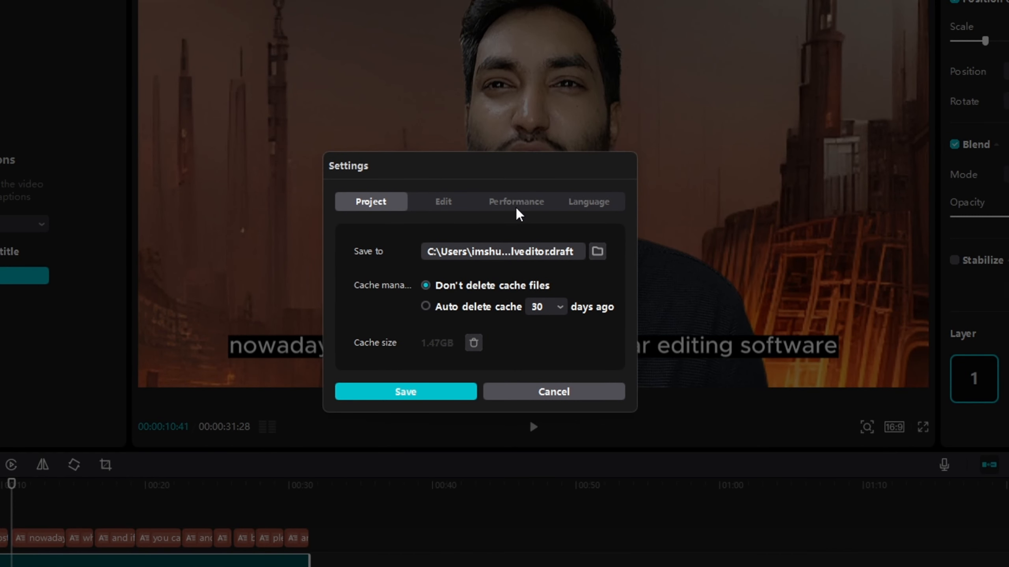
pyautogui.click(517, 208)
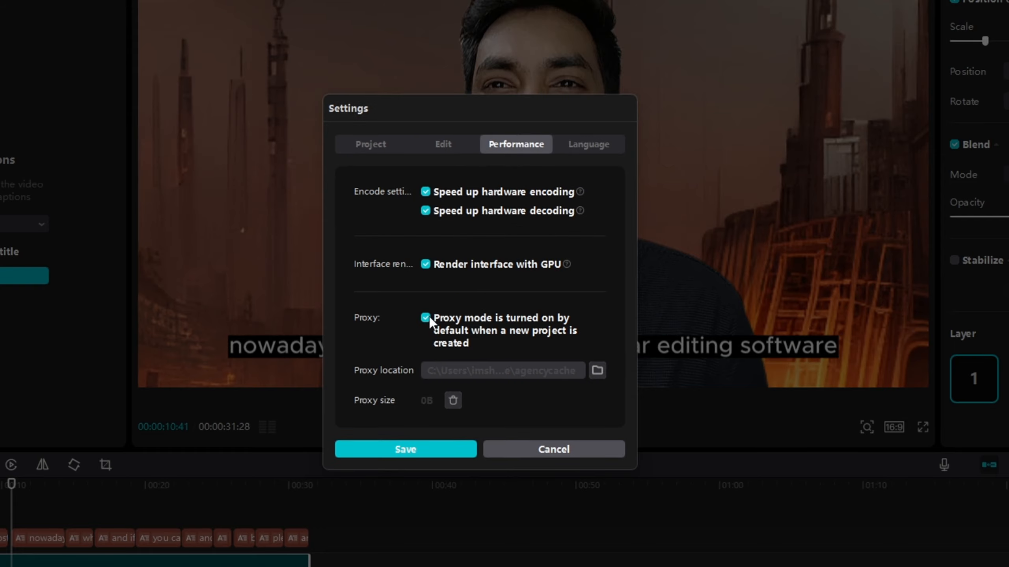
pyautogui.click(394, 452)
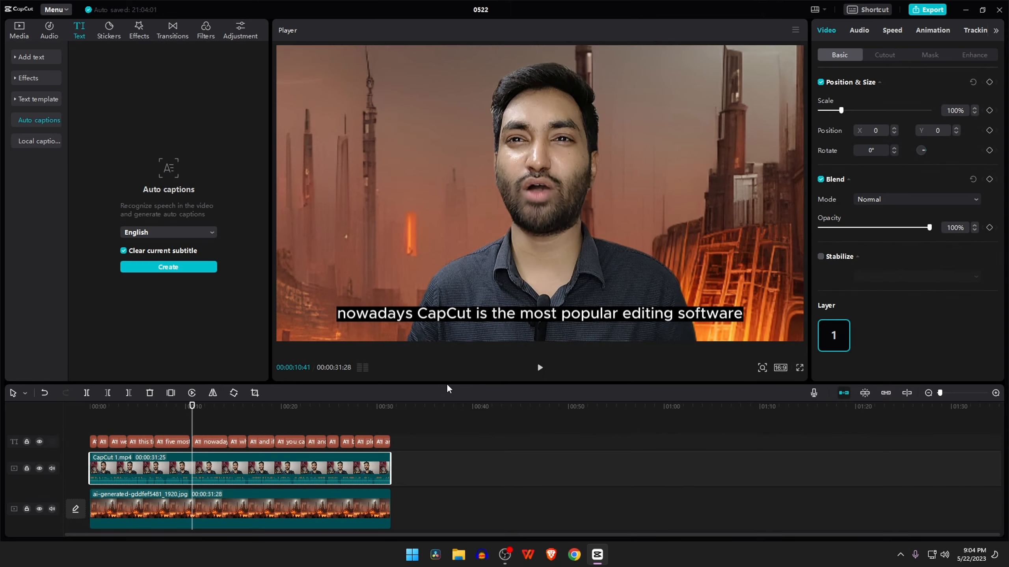
# - Open the player's Preview quality options
pyautogui.click(792, 30)
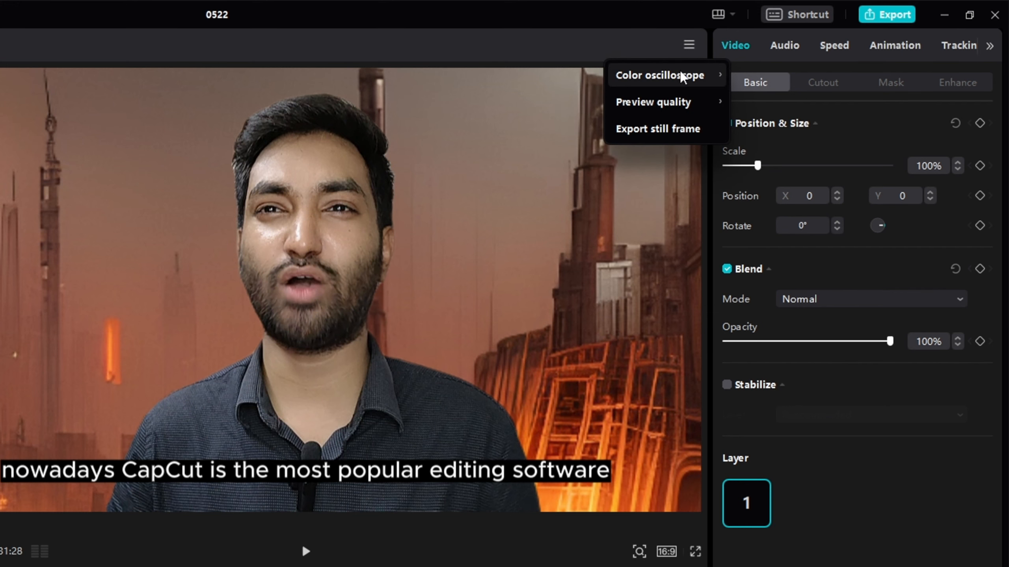
pyautogui.moveTo(672, 95)
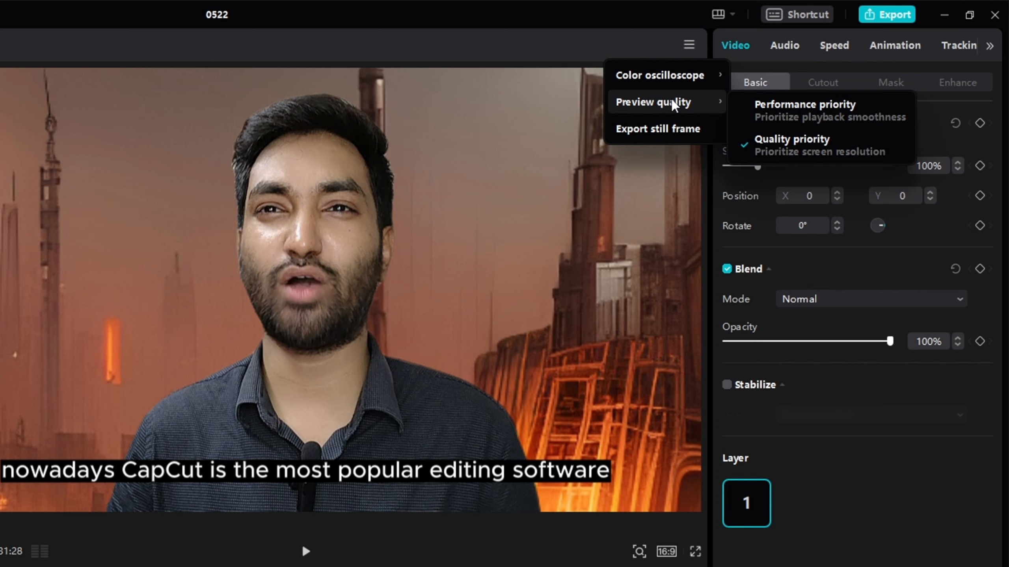